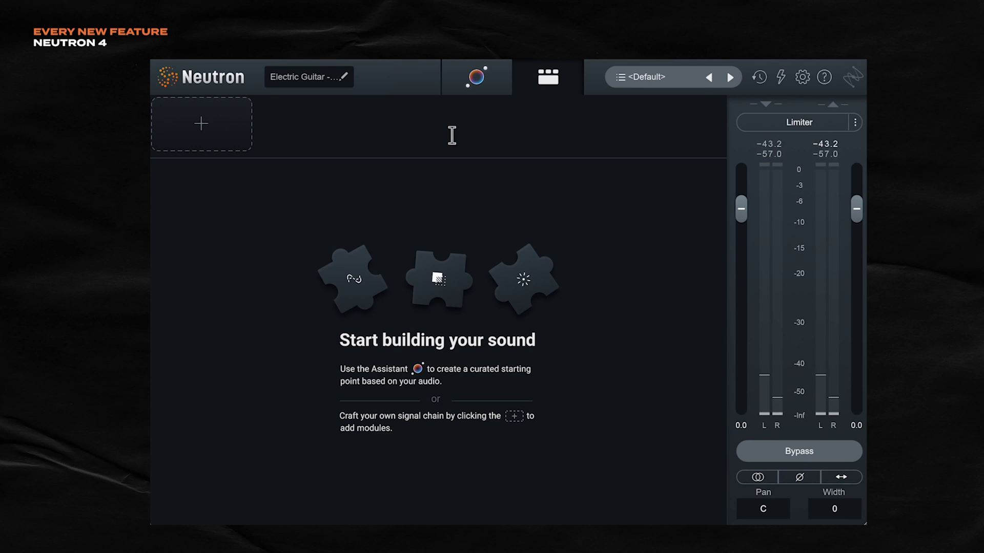
- Let the Assistant build the guitar chain (Tone Match Guitar 50%, Punch, Distort, Width), checking bypass
click(474, 81)
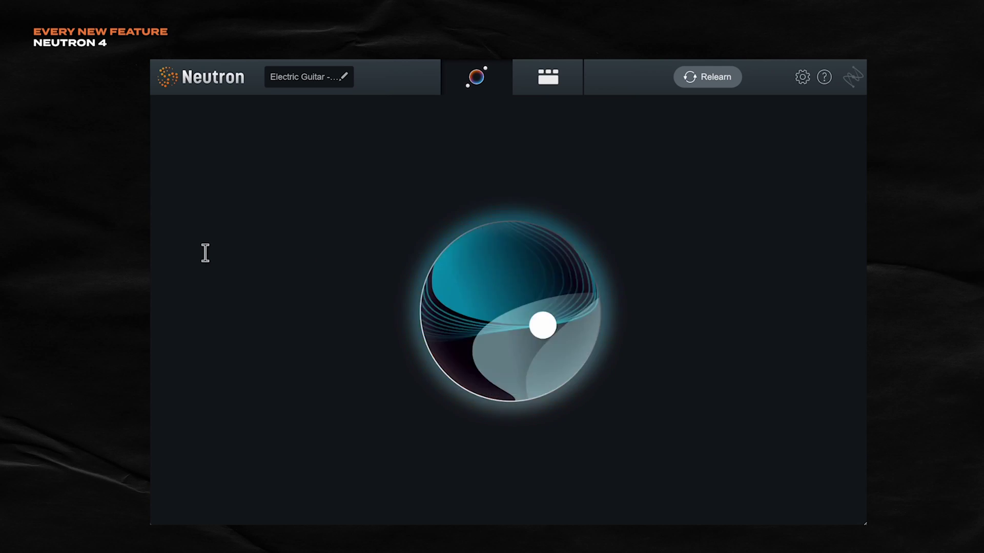
click(493, 77)
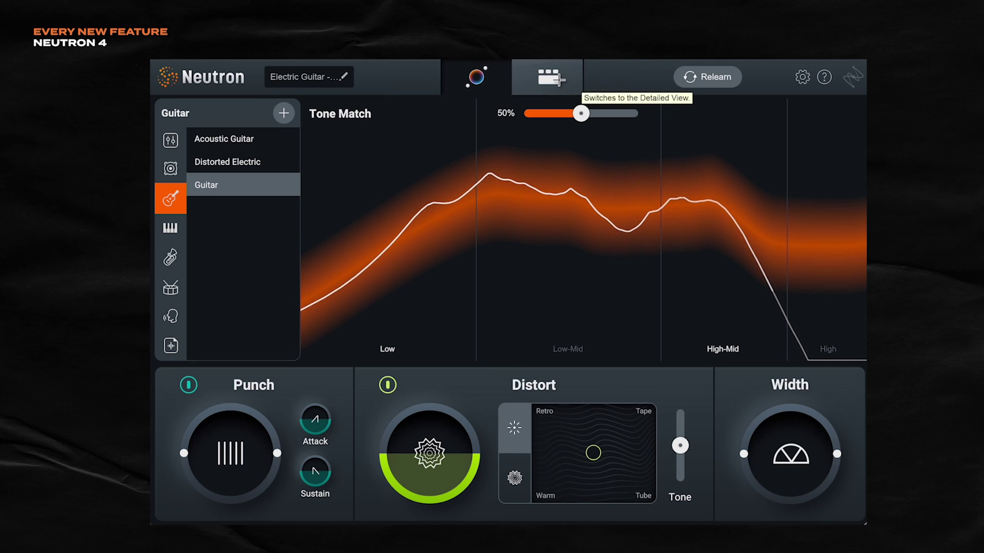
click(561, 81)
click(777, 454)
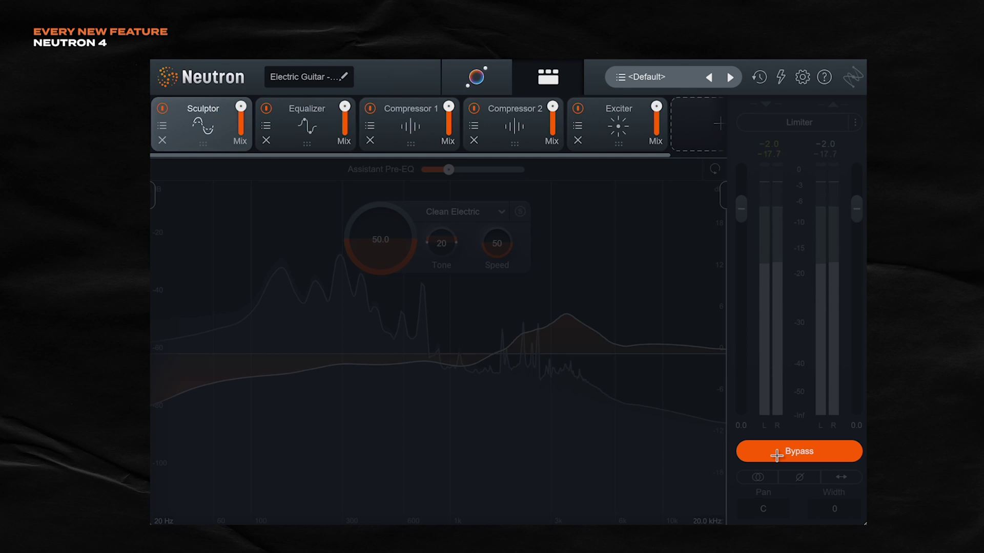
click(777, 454)
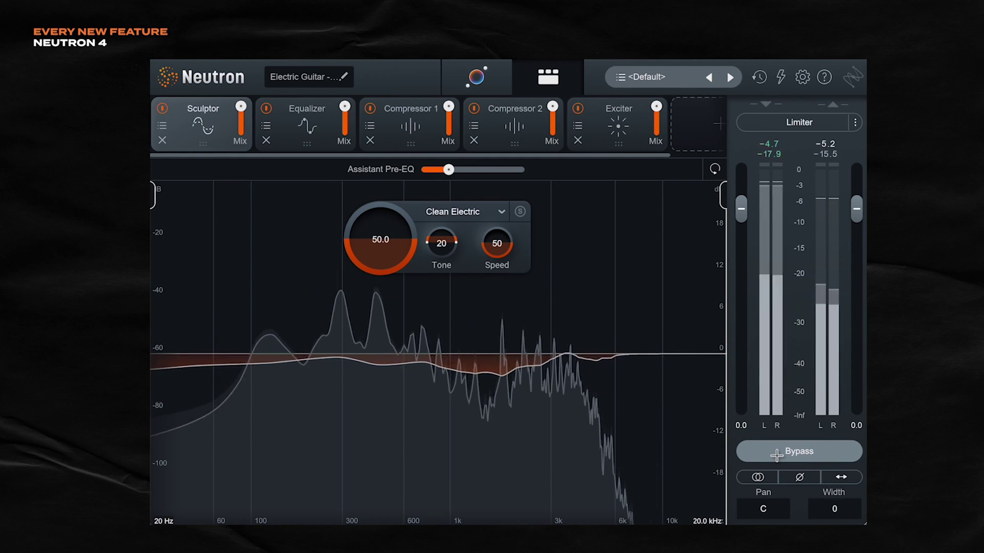
click(481, 86)
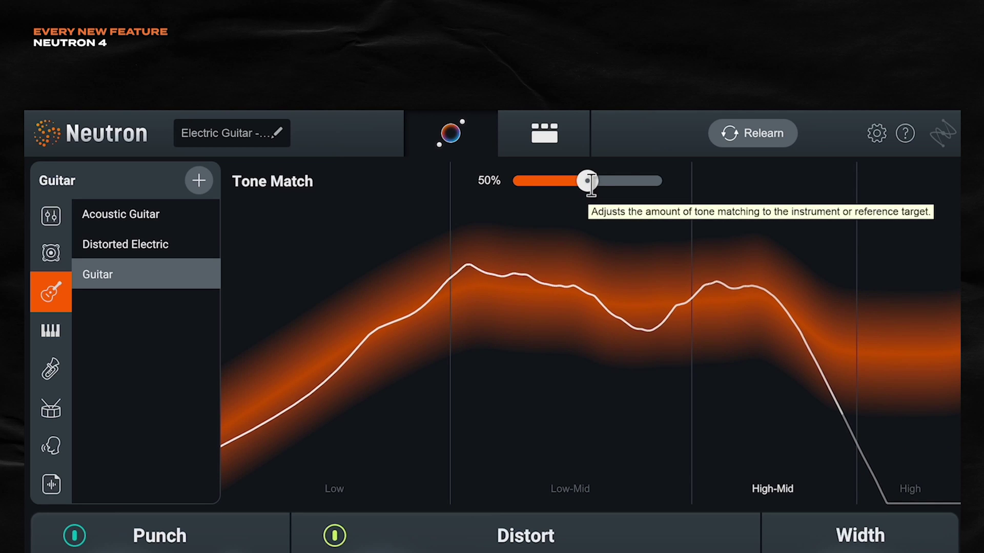
- Sweep the guitar's Tone Match amount up and down, finishing at 0%
drag(588, 183, 679, 180)
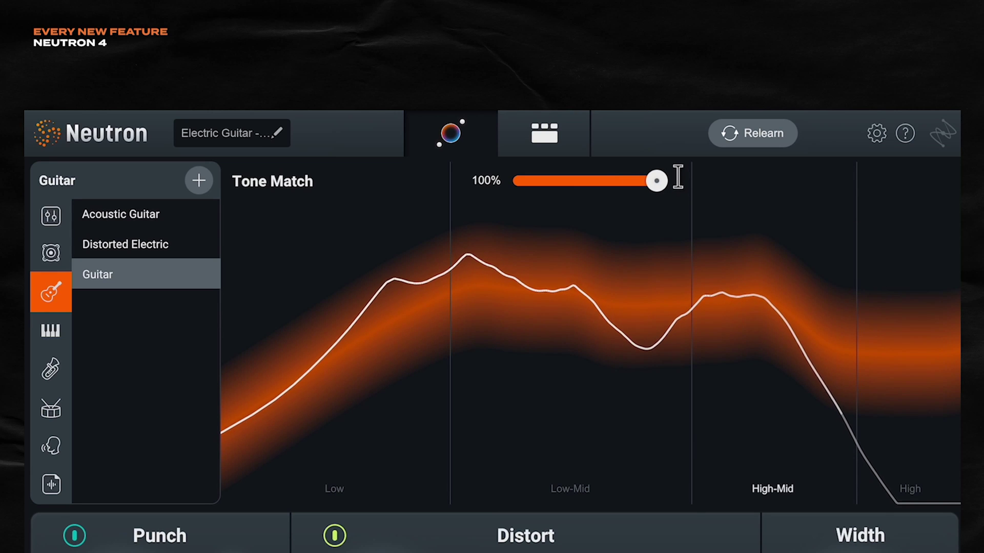
drag(678, 181, 493, 188)
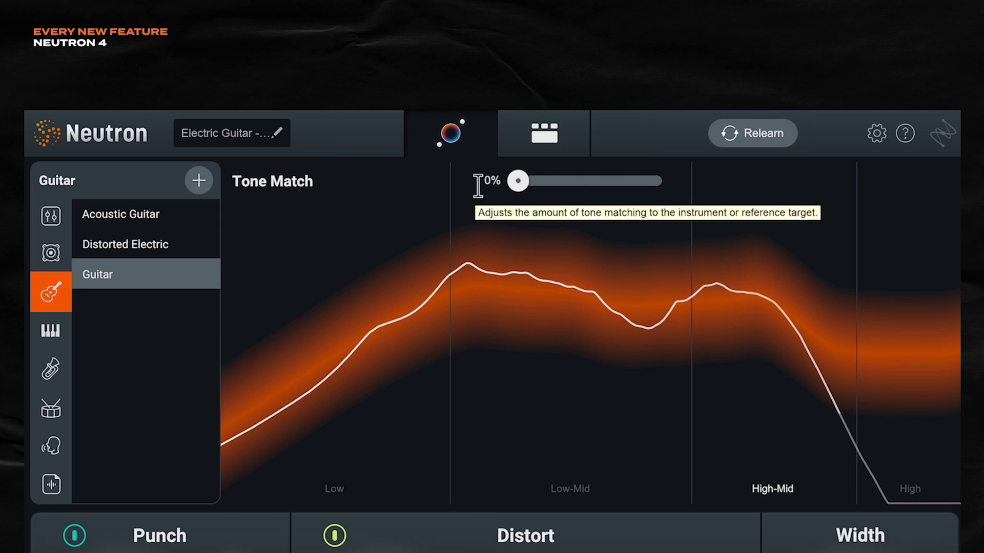
drag(518, 180, 633, 187)
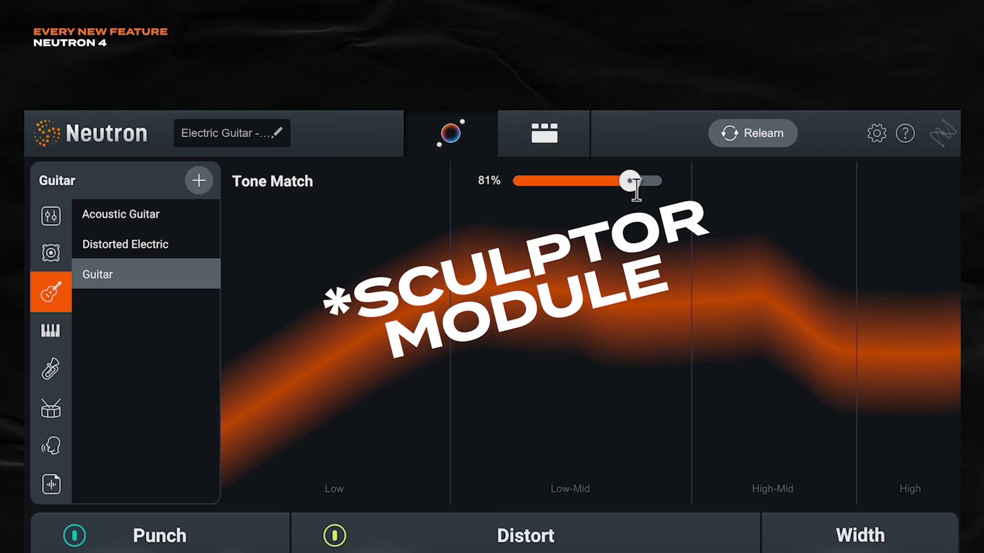
drag(635, 183, 310, 184)
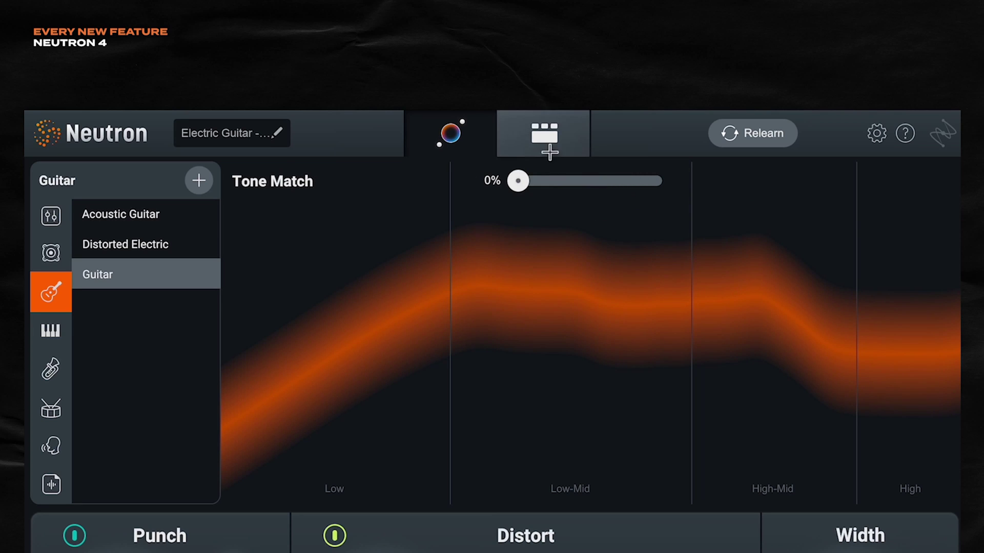
- Audition the guitar's Punch amount above and below neutral, then inspect the Compressor 2 module
click(545, 143)
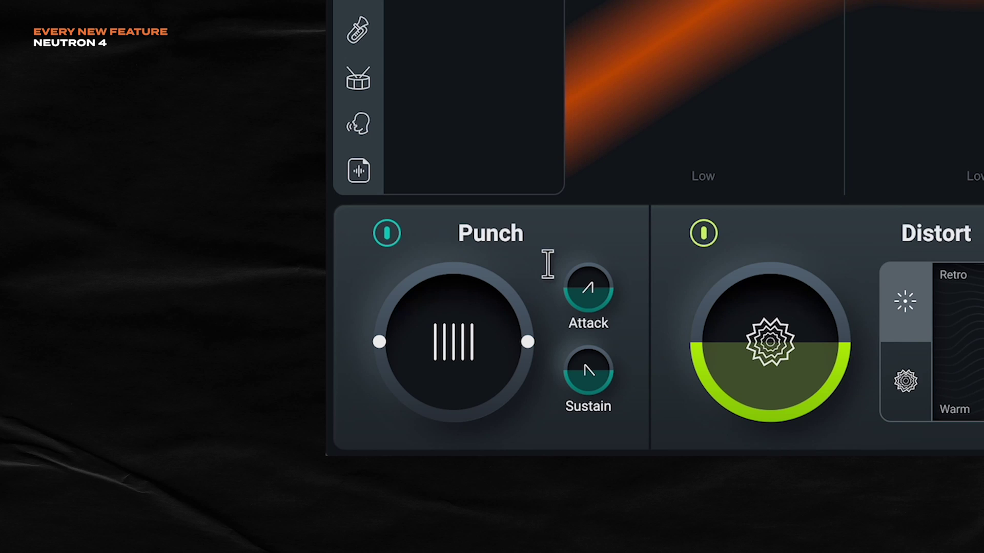
drag(451, 322, 463, 440)
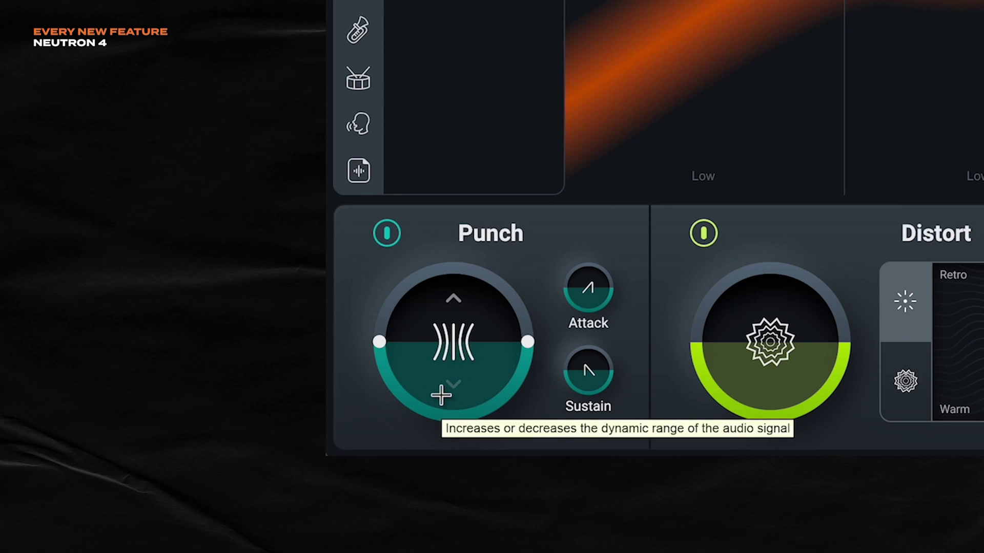
drag(440, 395, 456, 92)
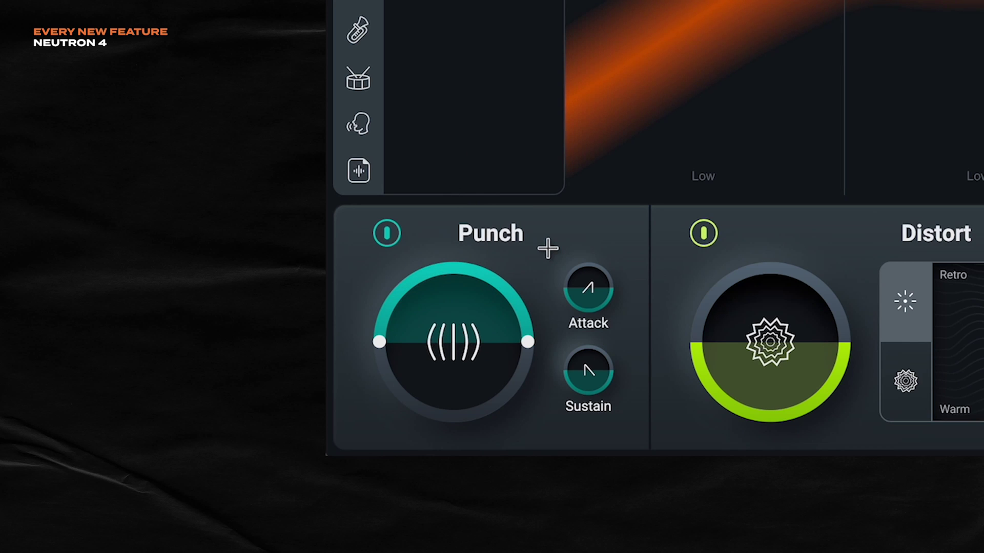
drag(487, 310, 490, 437)
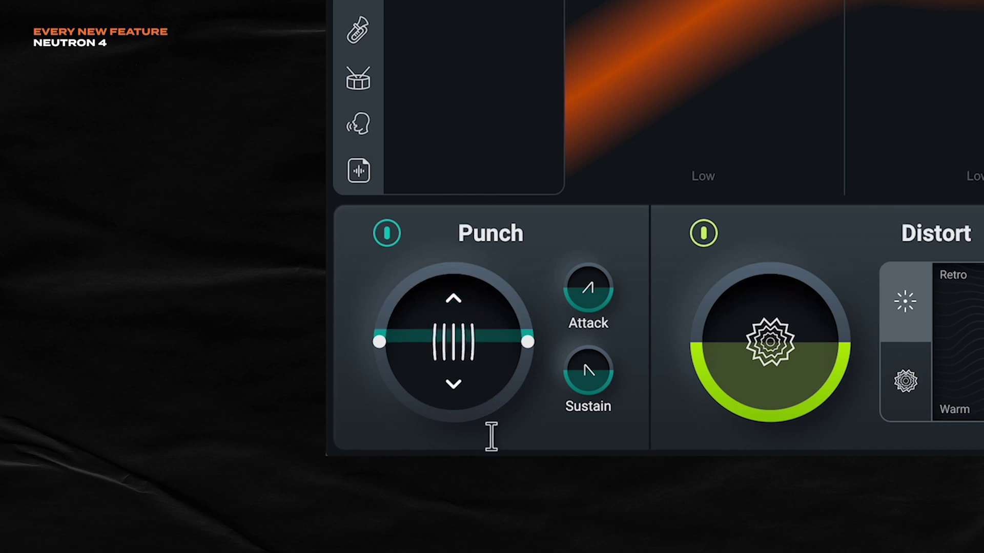
drag(472, 345, 473, 275)
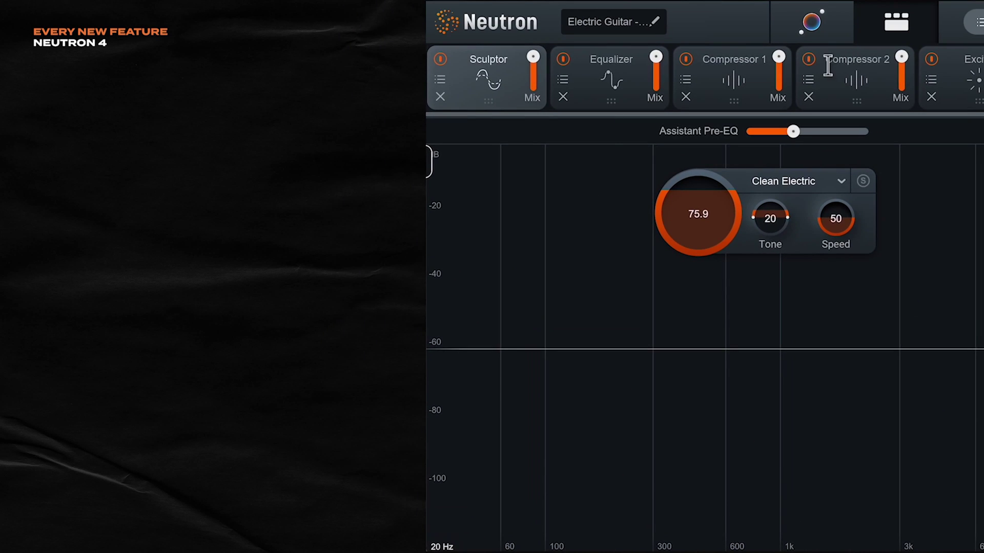
click(828, 65)
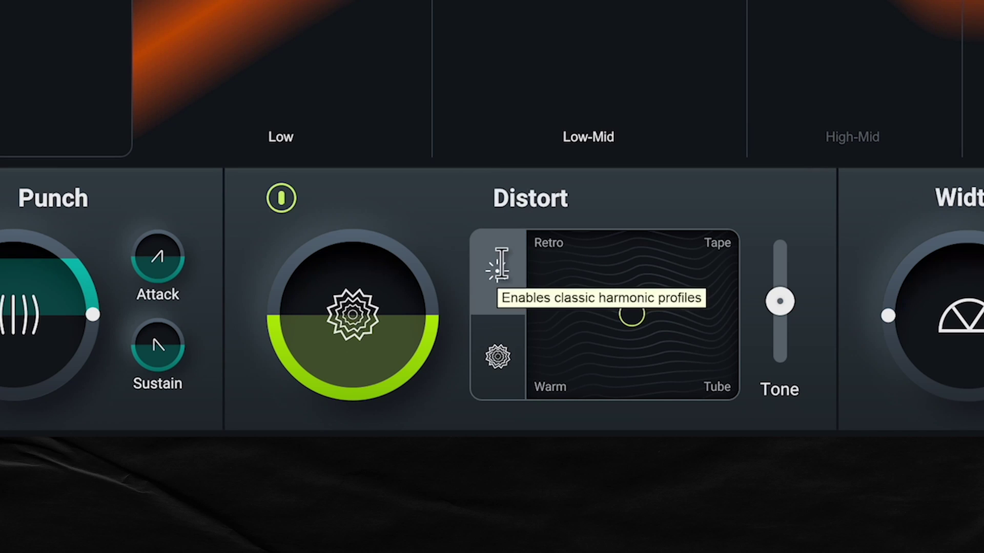
- Try the aggressive distortion profiles toward Overdrive, sweep Tone, then reset Tone to centre
click(492, 360)
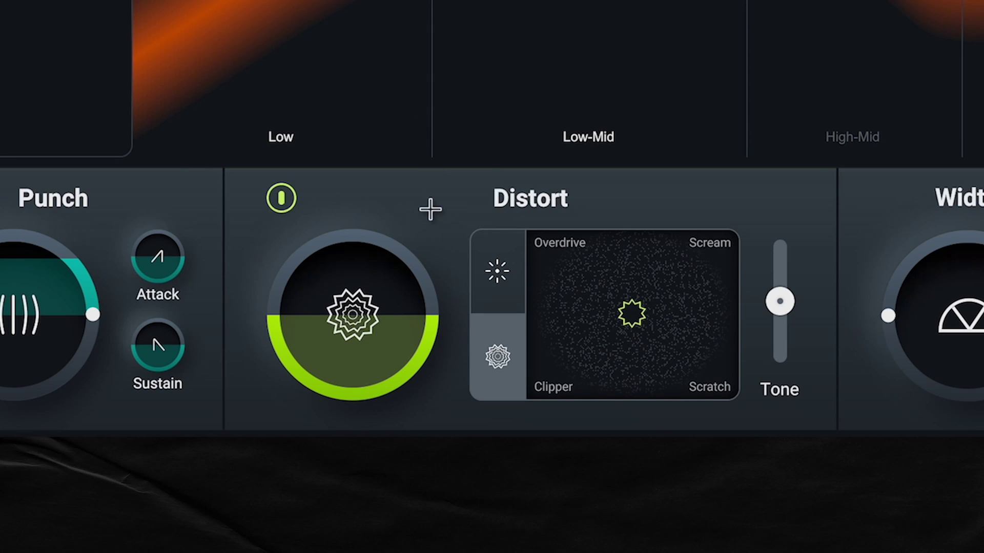
drag(632, 314, 582, 270)
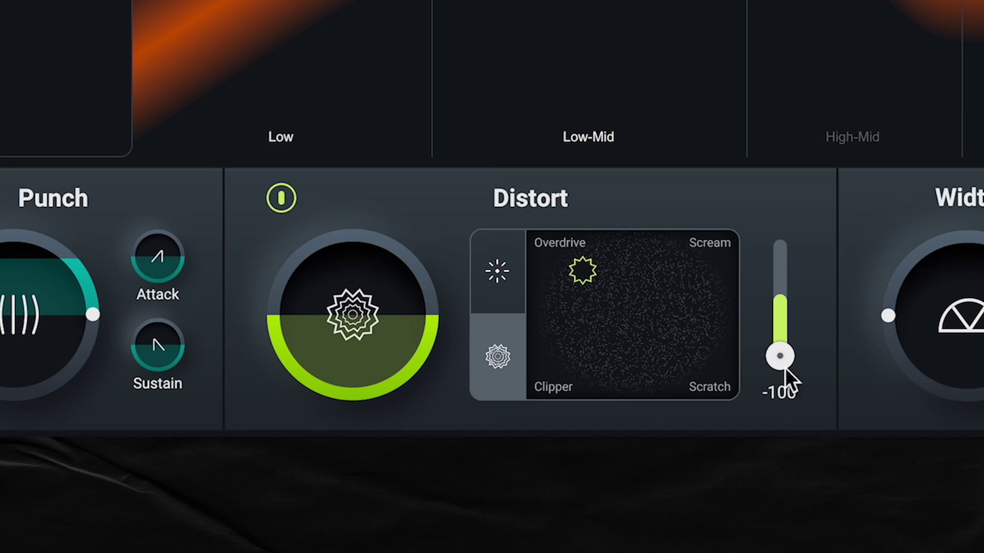
drag(785, 367, 781, 258)
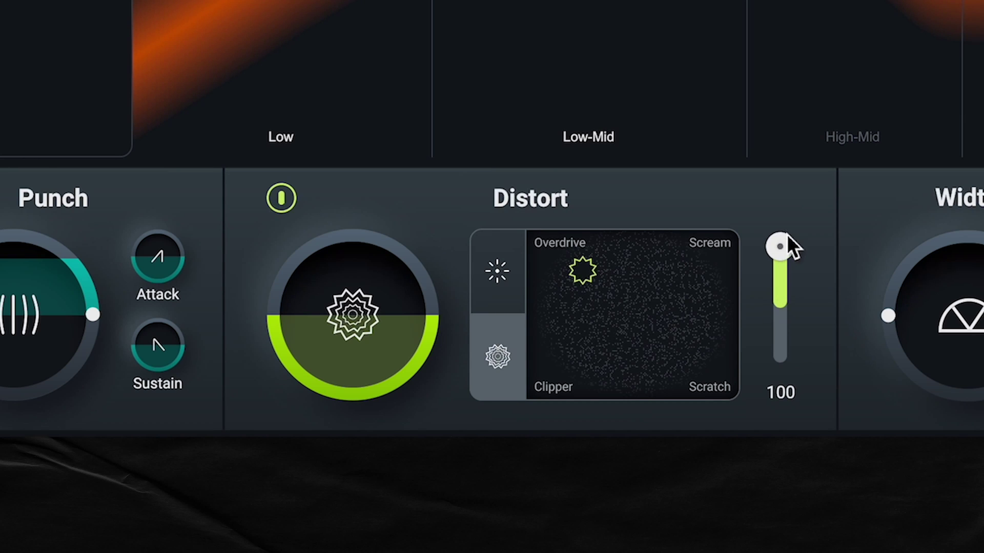
double_click(780, 247)
- Return to classic distortion profiles and blend the character mostly toward Tube, partly Warm
click(503, 272)
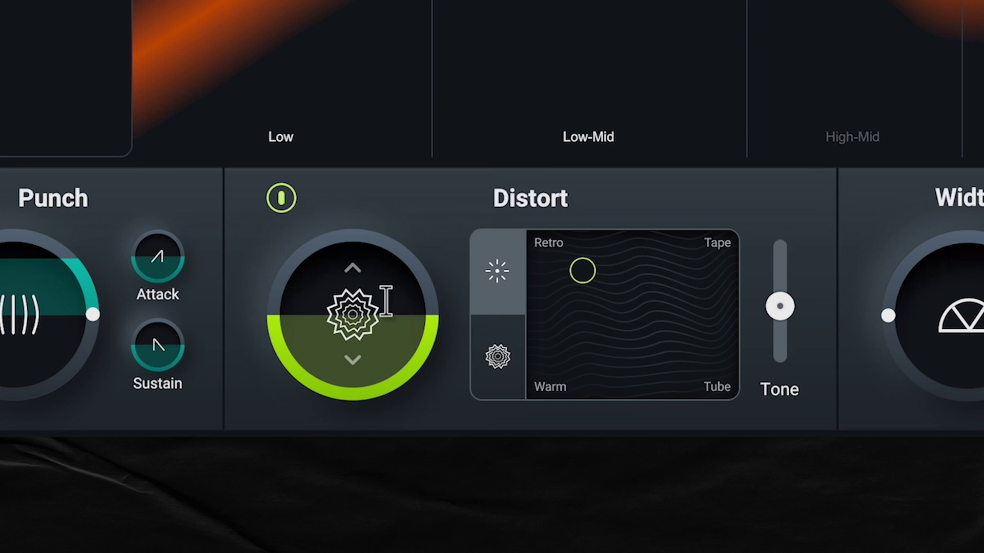
drag(368, 317, 387, 297)
drag(582, 271, 559, 384)
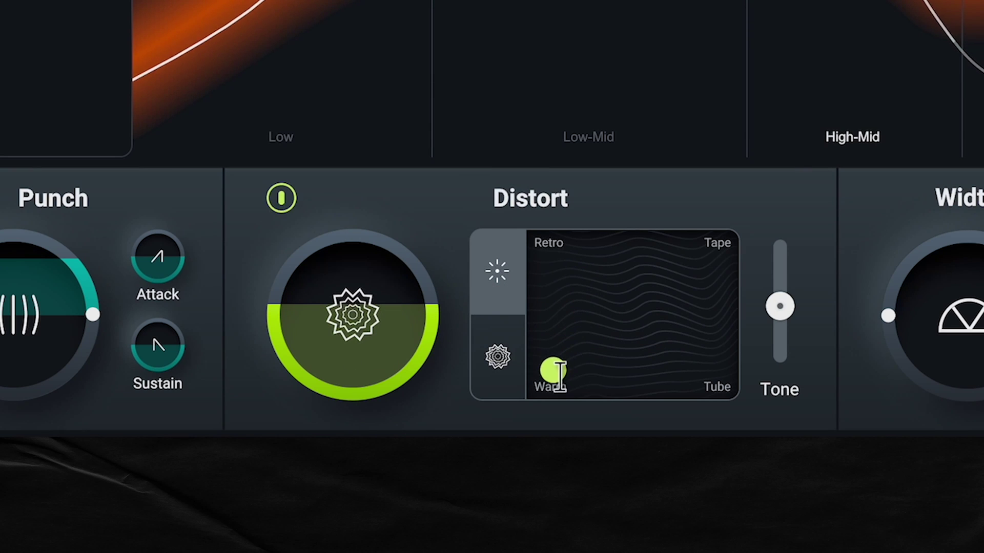
drag(700, 382, 670, 360)
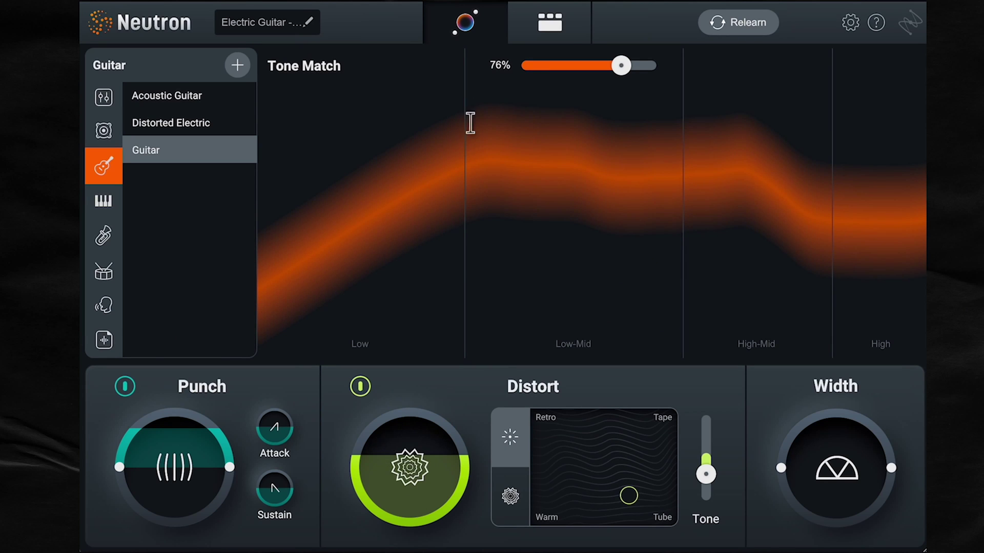
- Narrow the guitar's stereo width to -31 and bring up the Exciter in the module chain
click(549, 22)
click(635, 87)
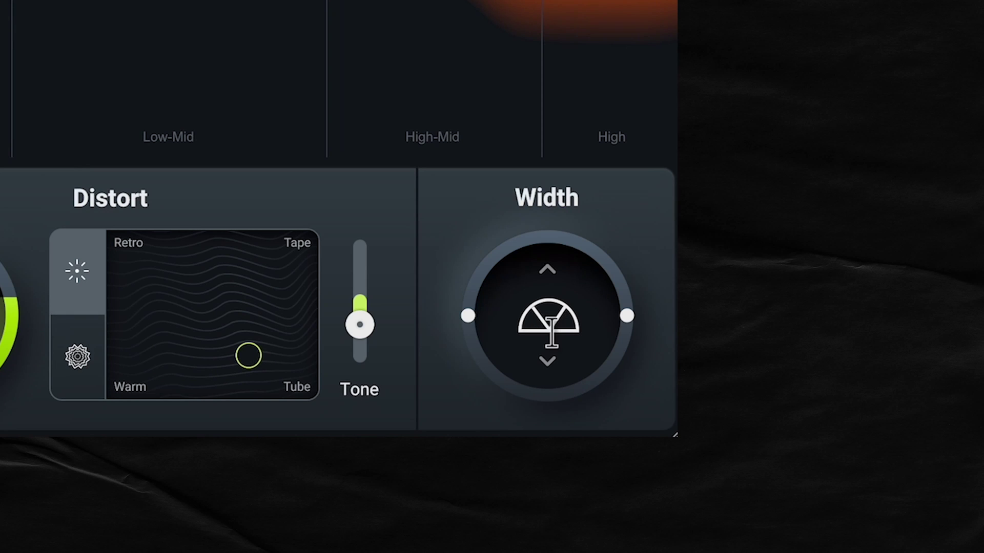
drag(545, 314, 567, 420)
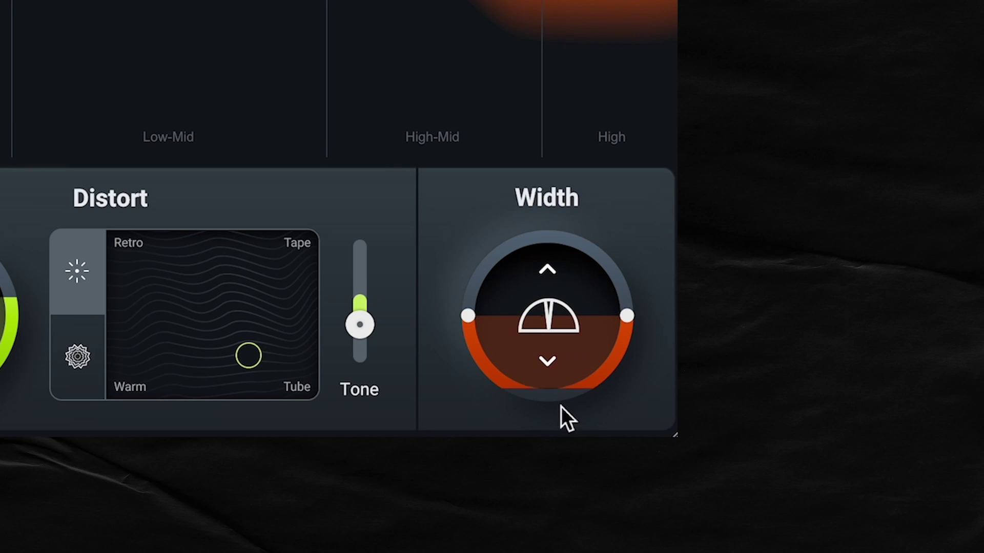
double_click(562, 340)
mouse_move(561, 328)
mouse_down()
mouse_move(548, 320)
mouse_move(575, 266)
mouse_move(555, 234)
mouse_move(549, 193)
mouse_move(543, 399)
mouse_move(543, 365)
mouse_up()
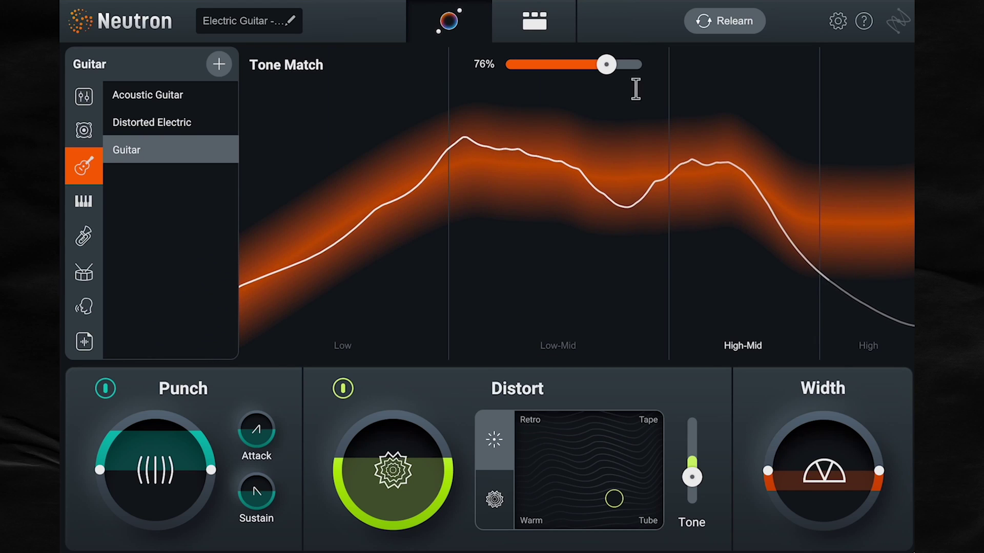
click(535, 21)
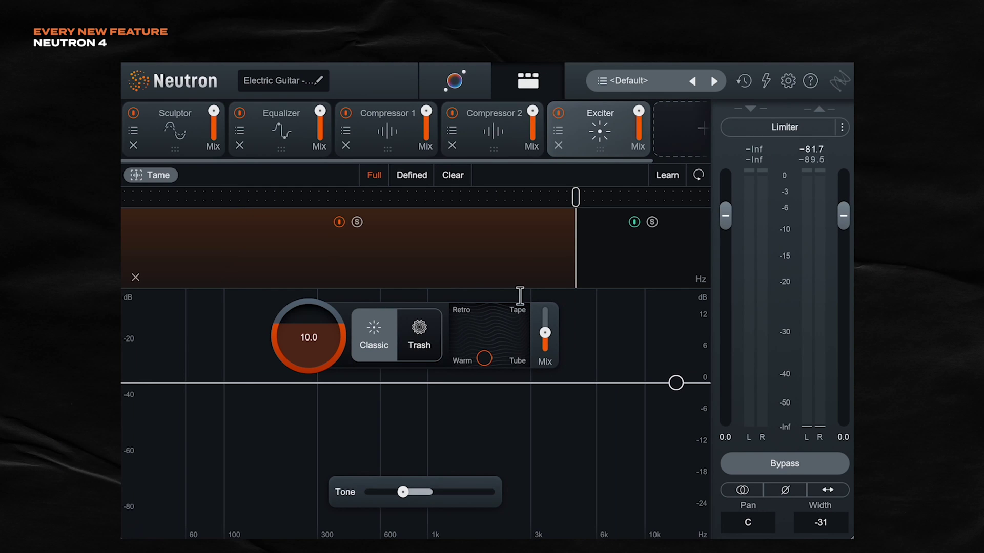
- Compare bypassed and processed guitar, keep processing on, and raise distortion tone from -43 to 43
click(747, 464)
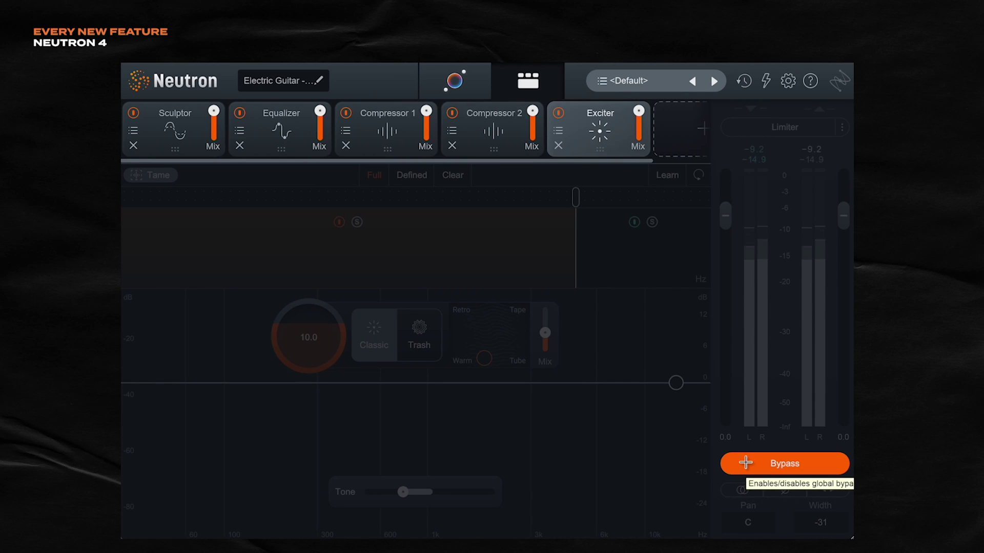
click(746, 464)
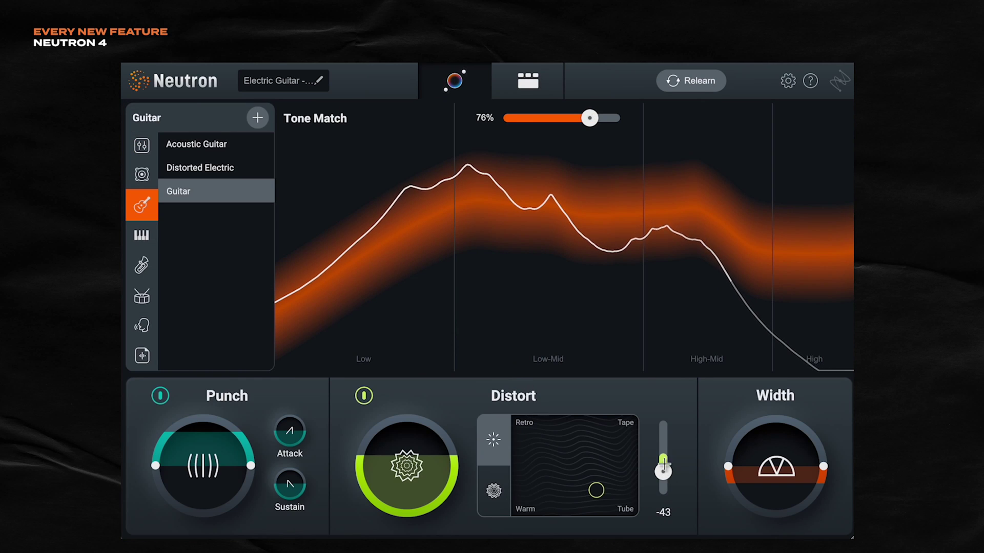
drag(664, 463, 667, 444)
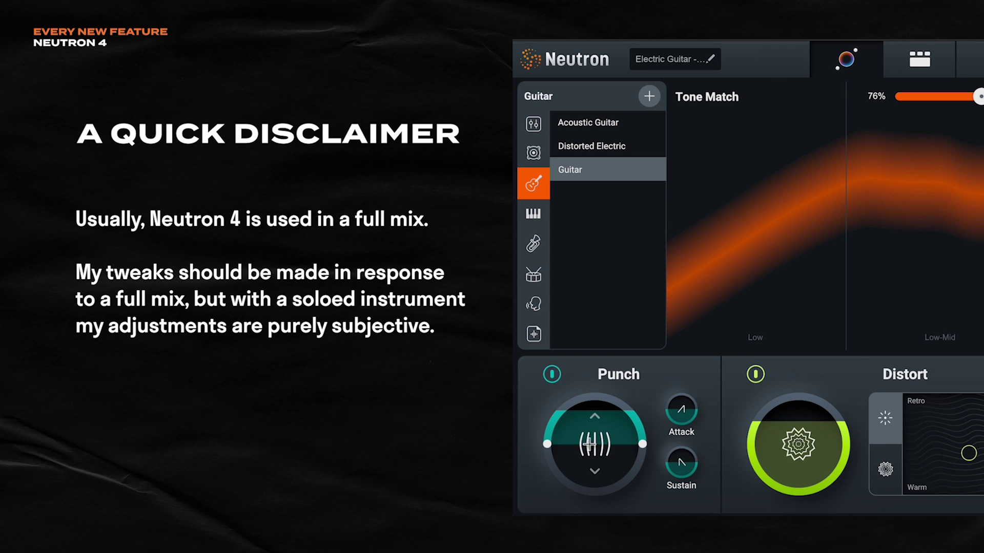
- Nudge the guitar's Punch higher and show the empty Custom Tone Match target category
drag(586, 444, 588, 438)
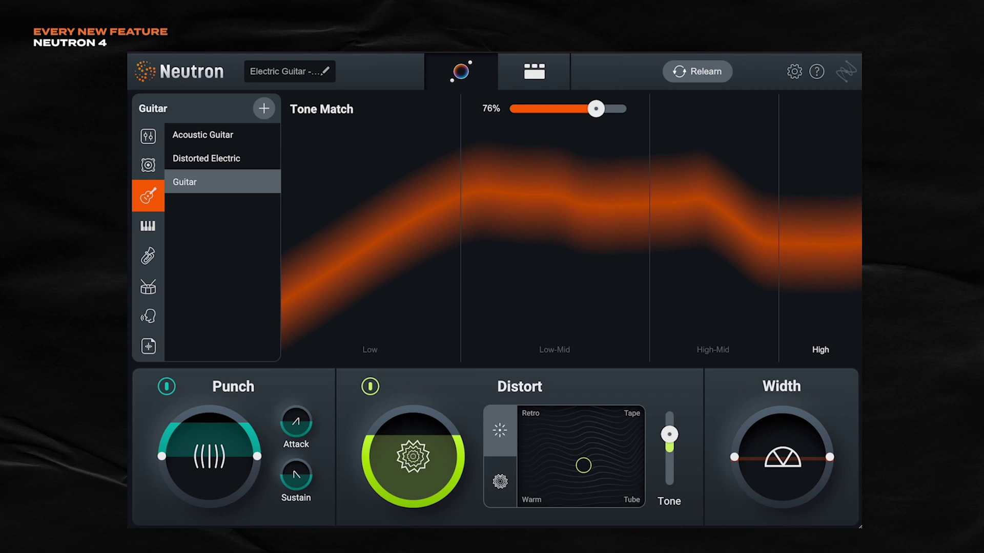
click(148, 346)
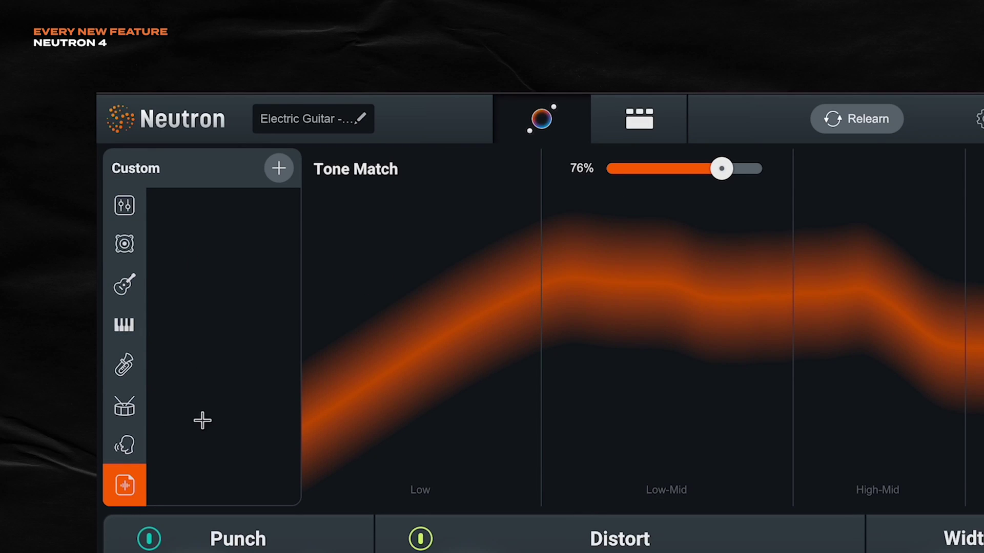
- Load VOX_IPV_130_electric_guitar_dance_anyway_Em.wav as a custom Tone Match reference
click(279, 170)
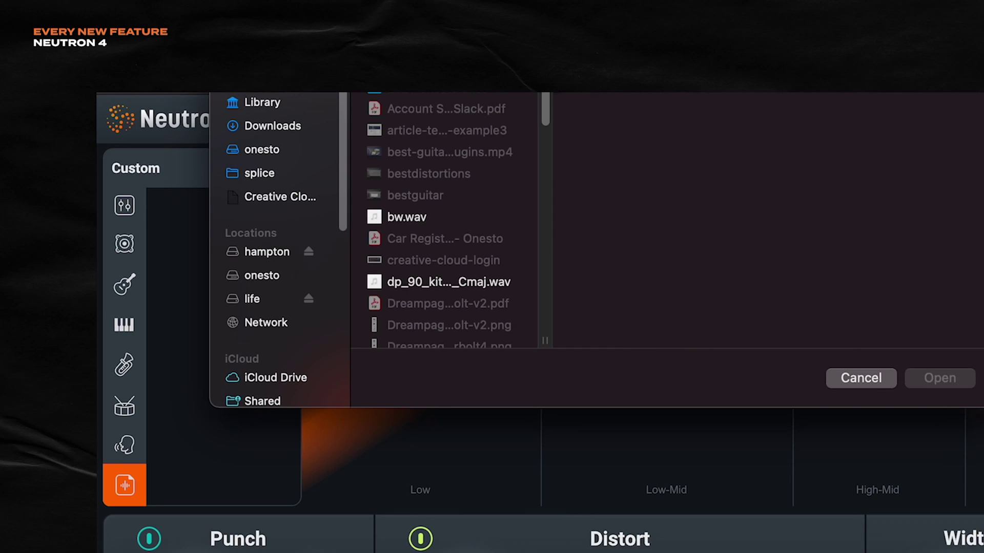
scroll(559, 256, down, 20)
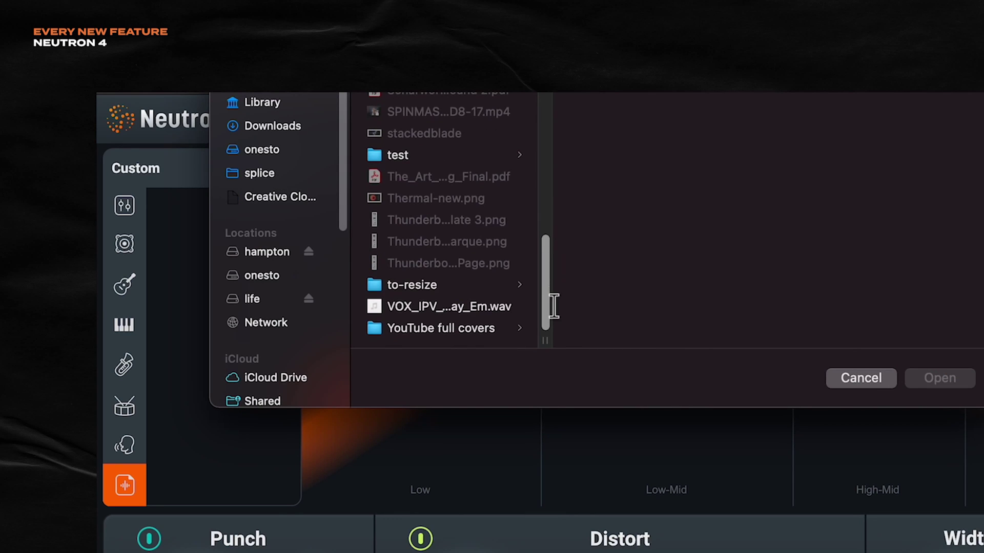
click(404, 312)
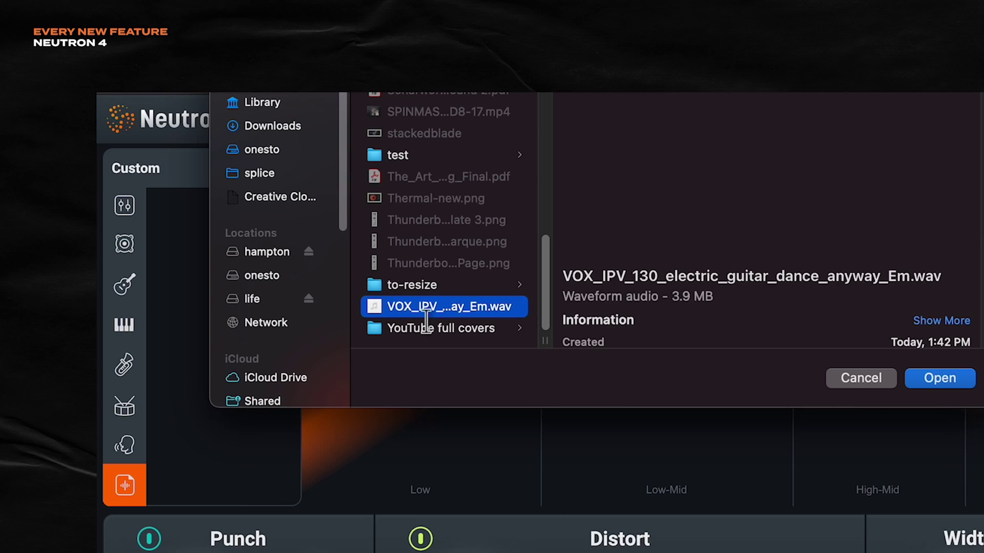
click(938, 375)
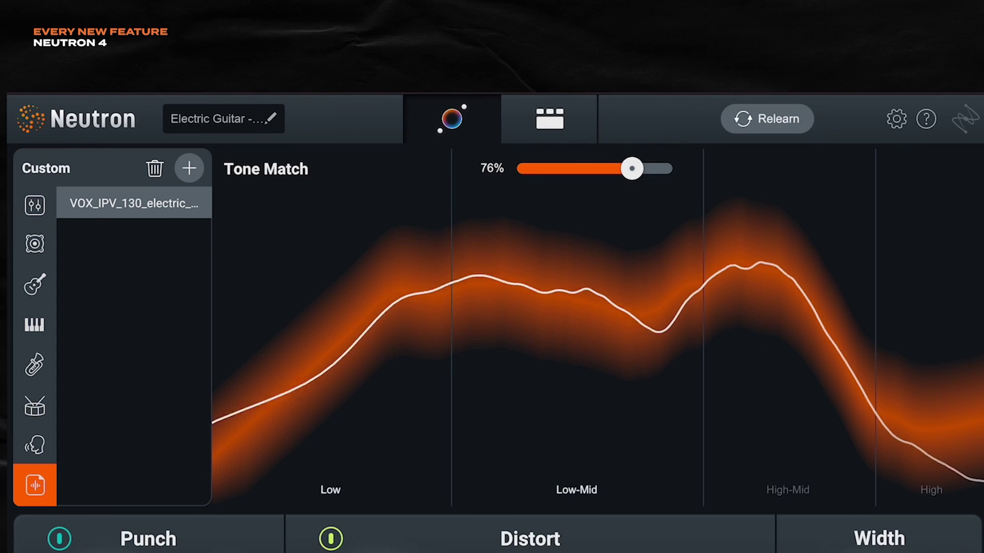
- Sweep the Tone Match amount between 0% and 100%, settling at about 73%
click(629, 169)
drag(576, 176, 455, 184)
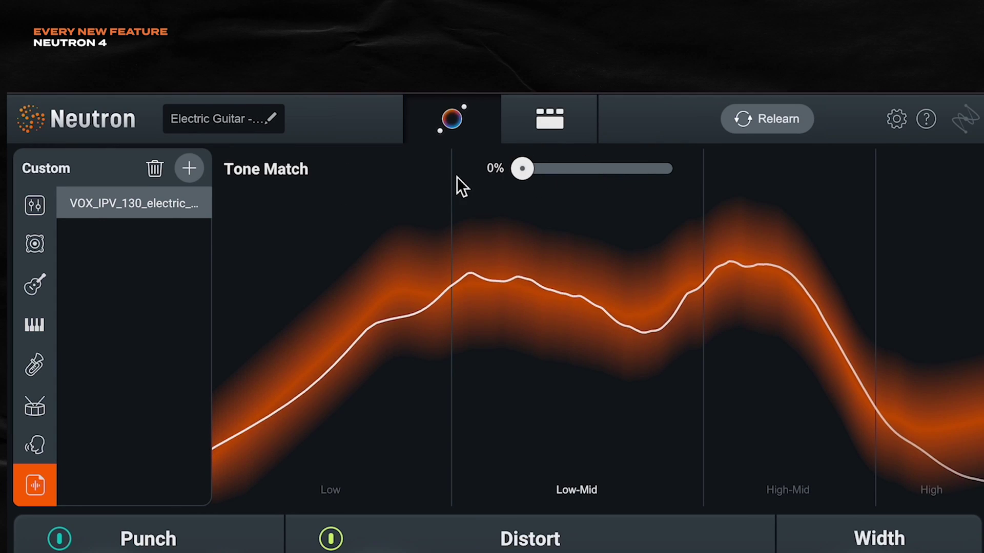
drag(519, 185, 768, 169)
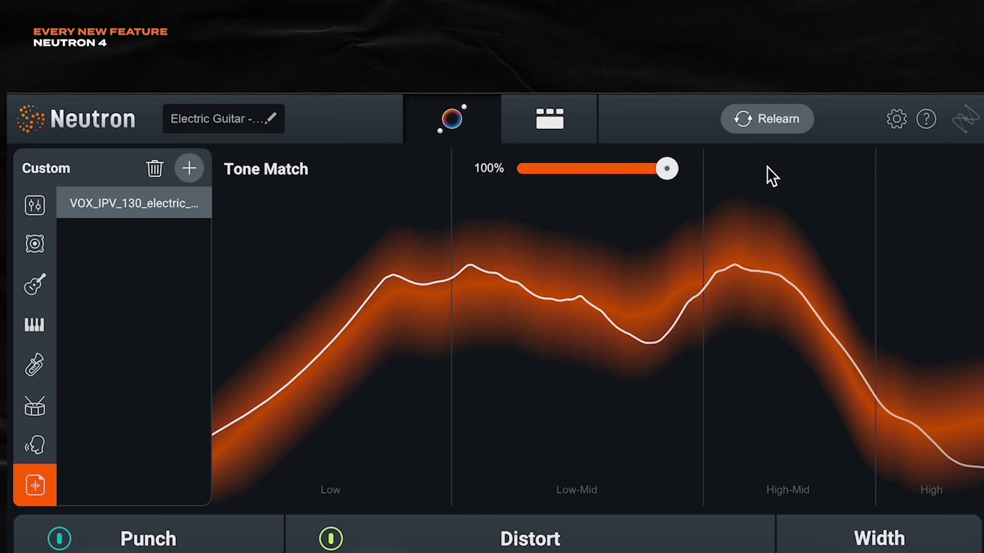
drag(666, 168, 629, 176)
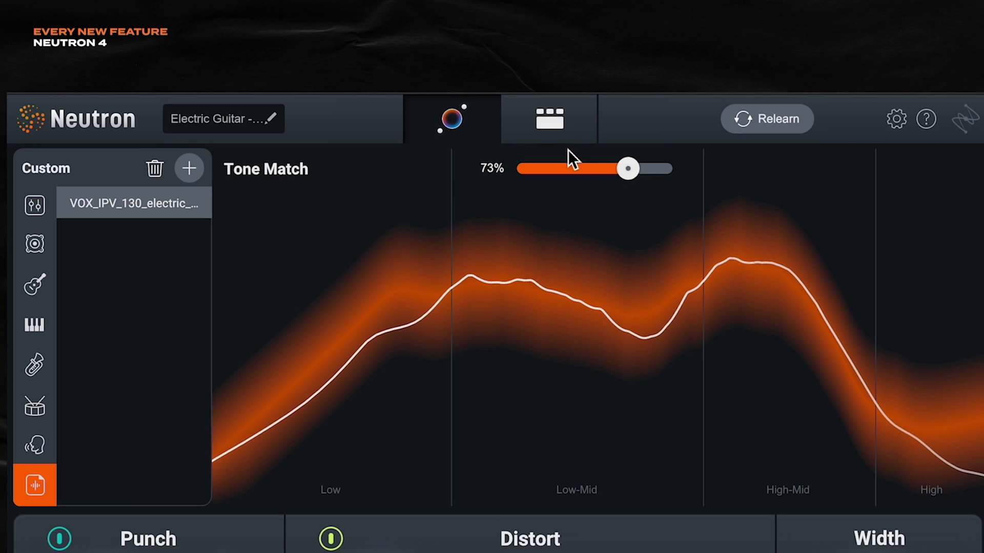
click(550, 119)
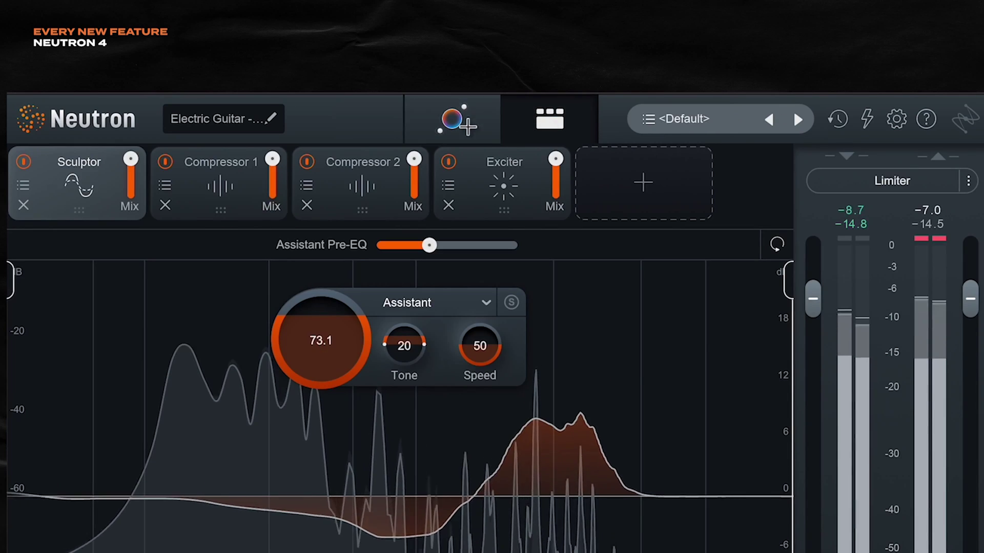
- Switch back to the Assistant view to revisit the Tone Match settings
click(451, 119)
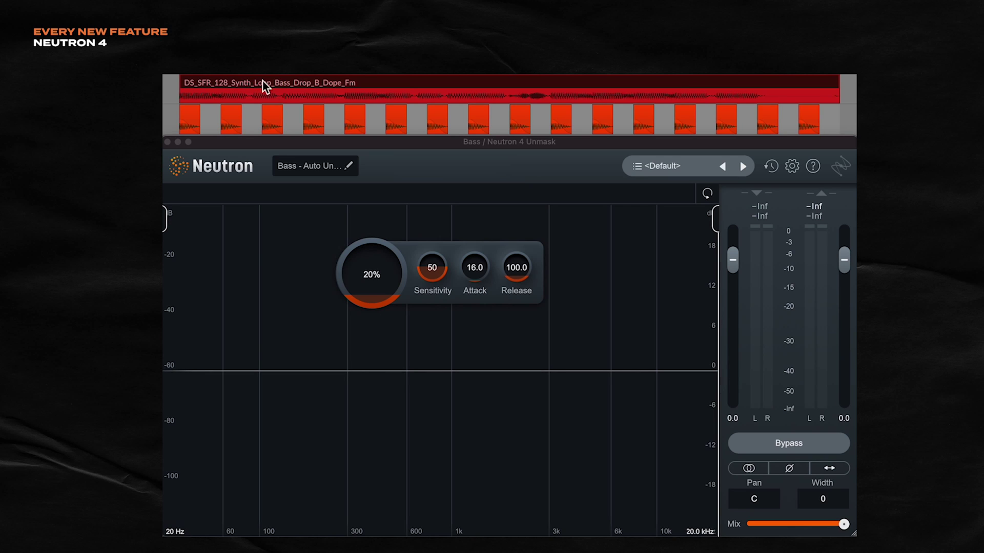
- Play the bass loop briefly, then stop playback
key(space)
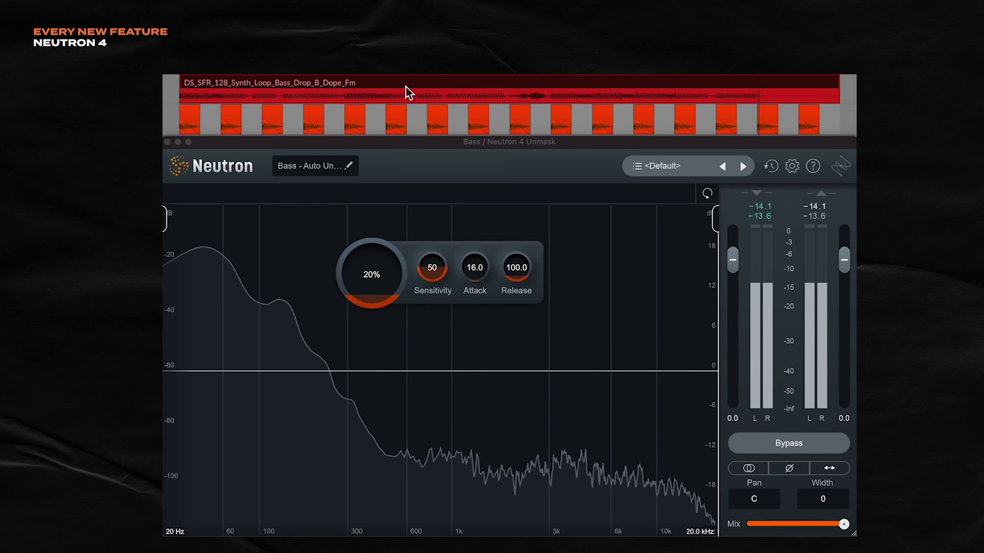
key(space)
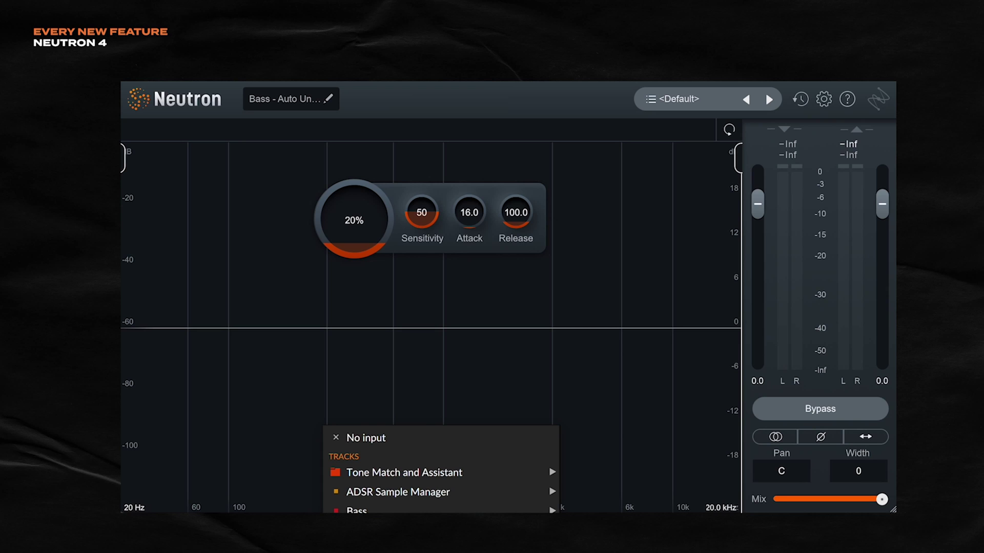
- Close the source list and play the bass against its comparison track so Unmask cuts the lows
key(Escape)
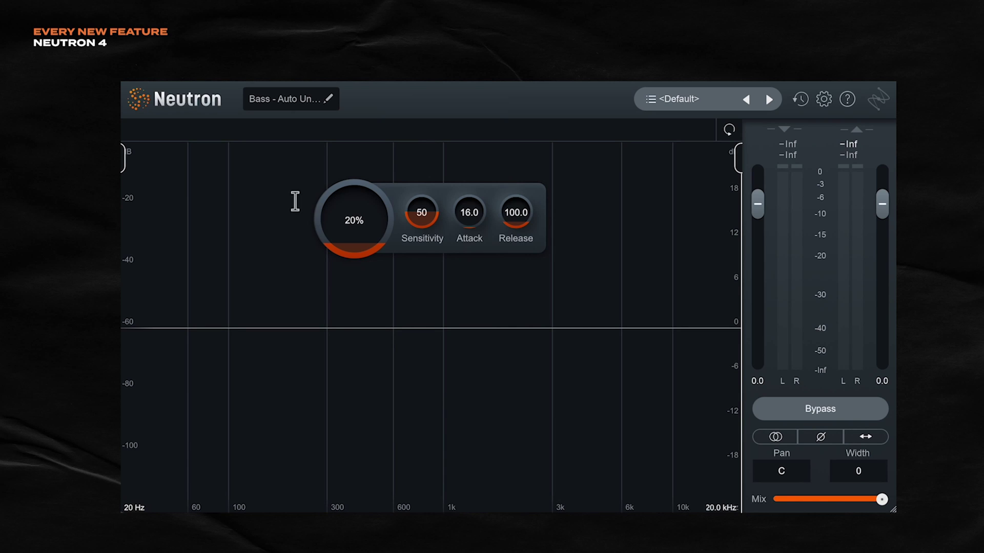
key(space)
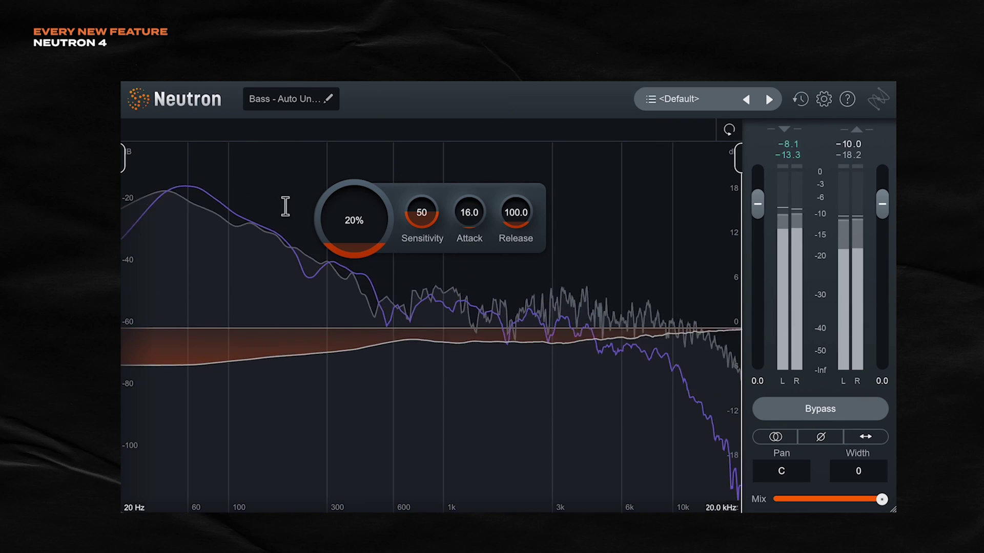
click(783, 413)
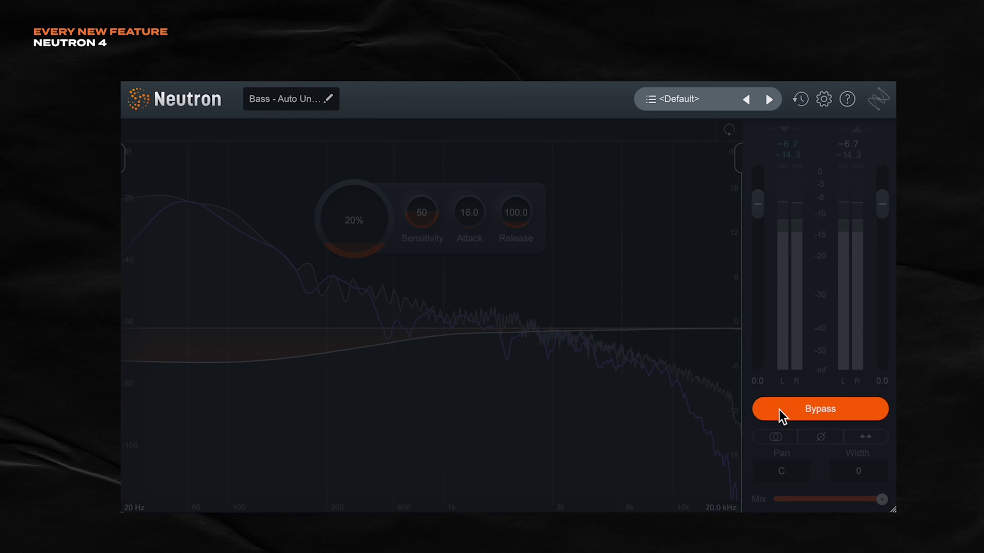
click(779, 410)
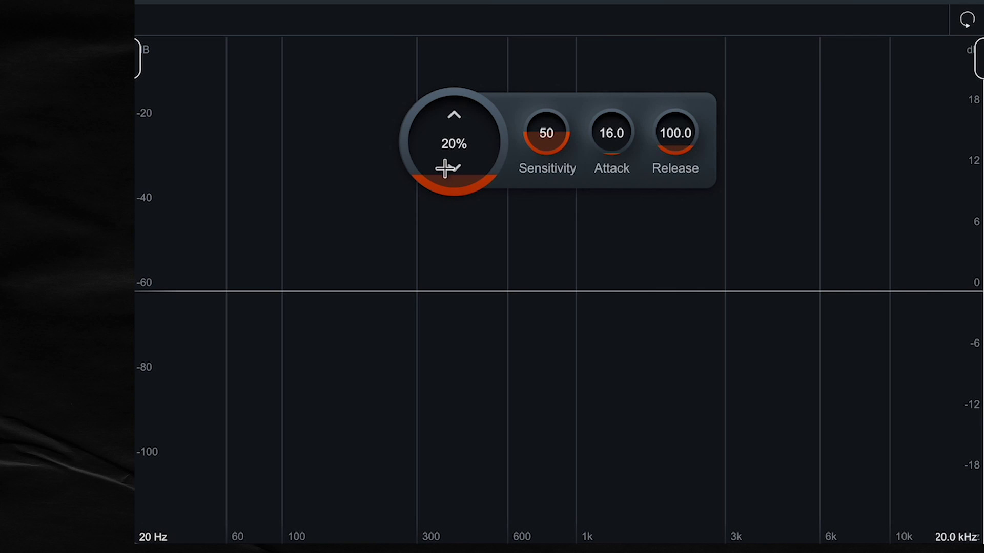
- Limit the bass Unmask range to about 284 Hz–2.8 kHz and set the amount to about 26%
mouse_move(448, 160)
mouse_down()
mouse_move(454, 136)
mouse_move(458, 144)
mouse_up()
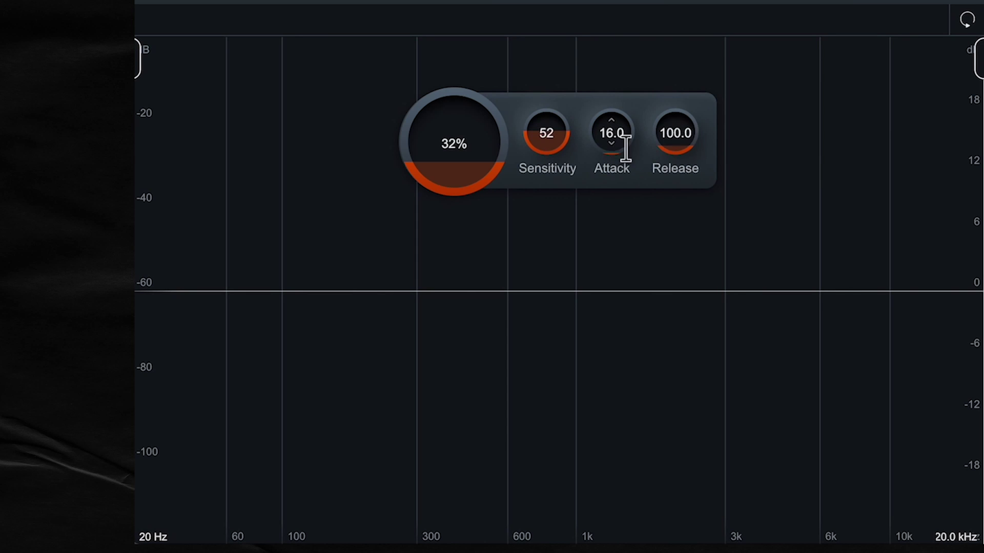
mouse_move(139, 59)
mouse_down()
mouse_move(297, 63)
mouse_move(325, 62)
mouse_move(316, 59)
mouse_move(334, 48)
mouse_move(158, 56)
mouse_move(212, 31)
mouse_move(137, 56)
mouse_up()
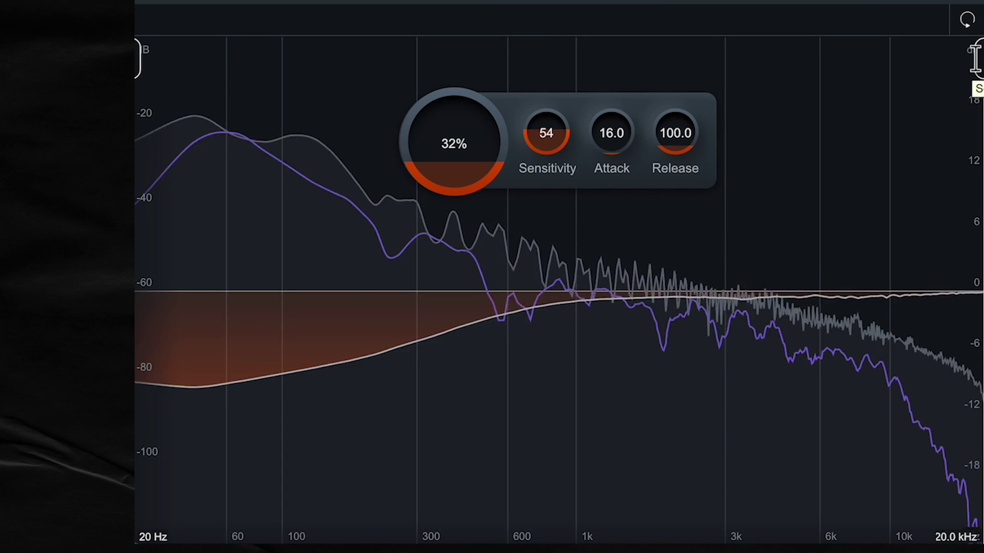
drag(977, 59, 736, 88)
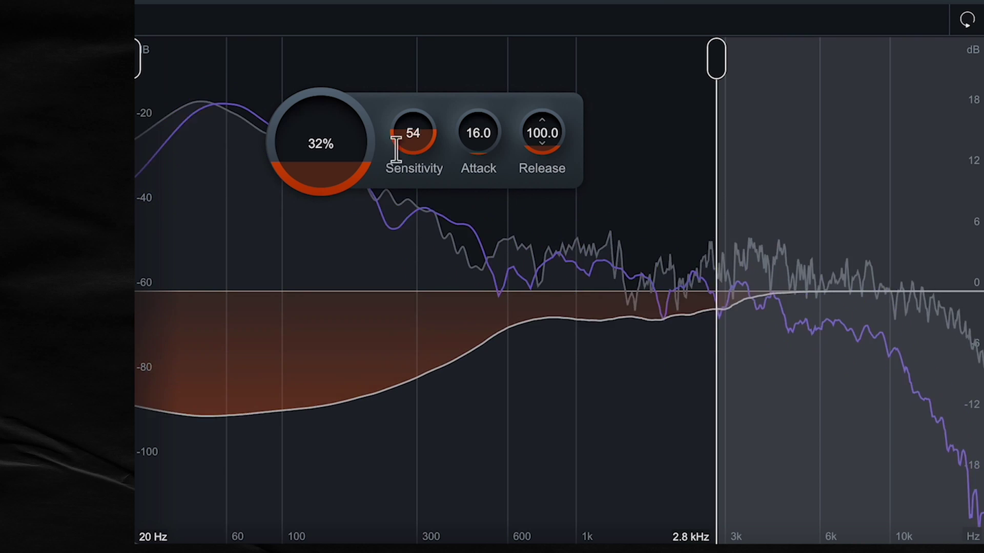
drag(313, 160, 312, 174)
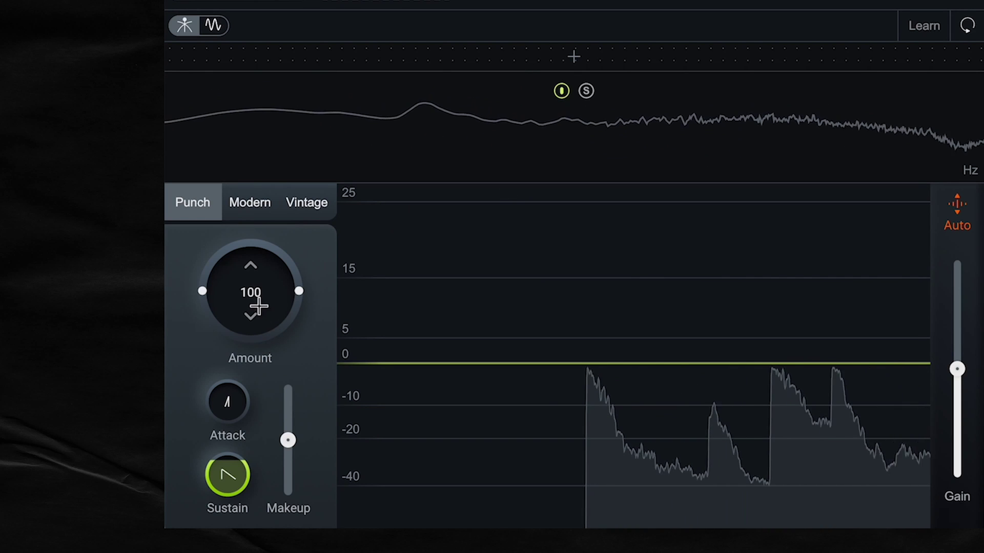
- Set the Punch compressor Amount to 158 and stop playback
drag(261, 310, 238, 388)
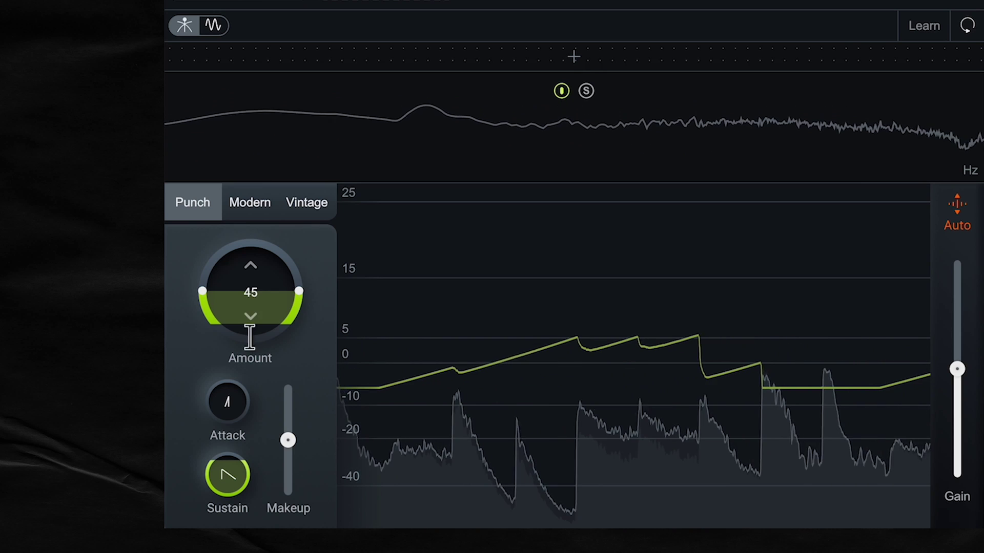
drag(248, 334, 251, 200)
key(space)
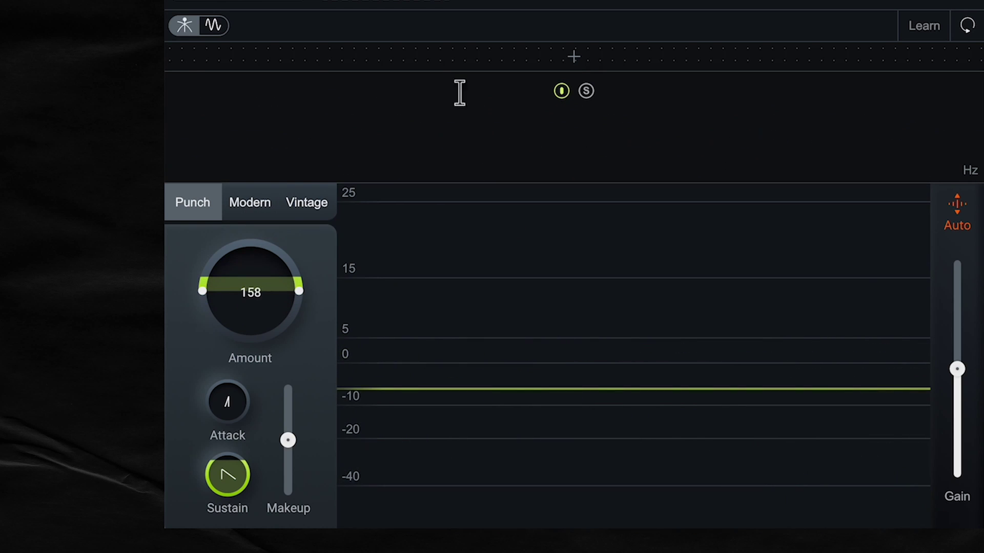
- Add two crossovers for three compressor bands and let Learn place the crossover points
click(420, 58)
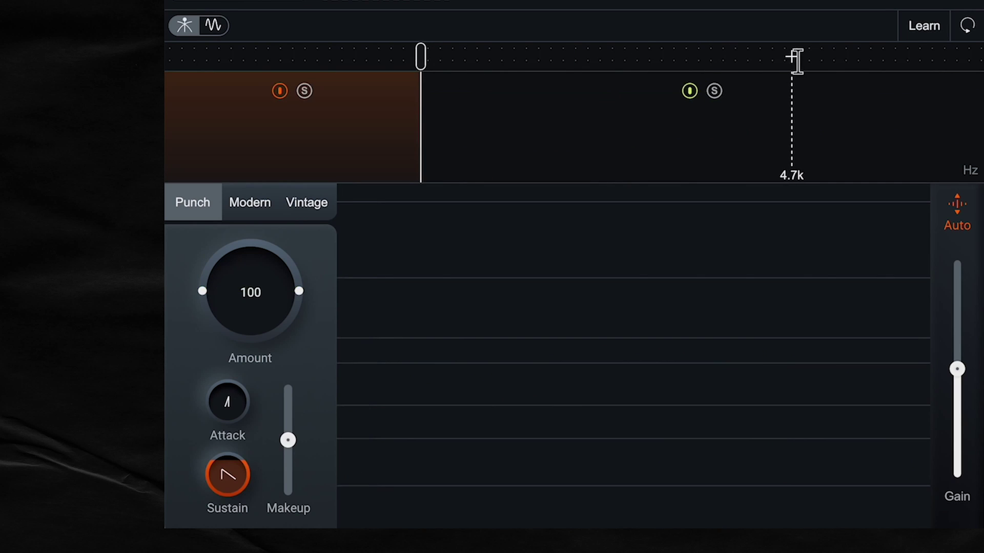
click(792, 58)
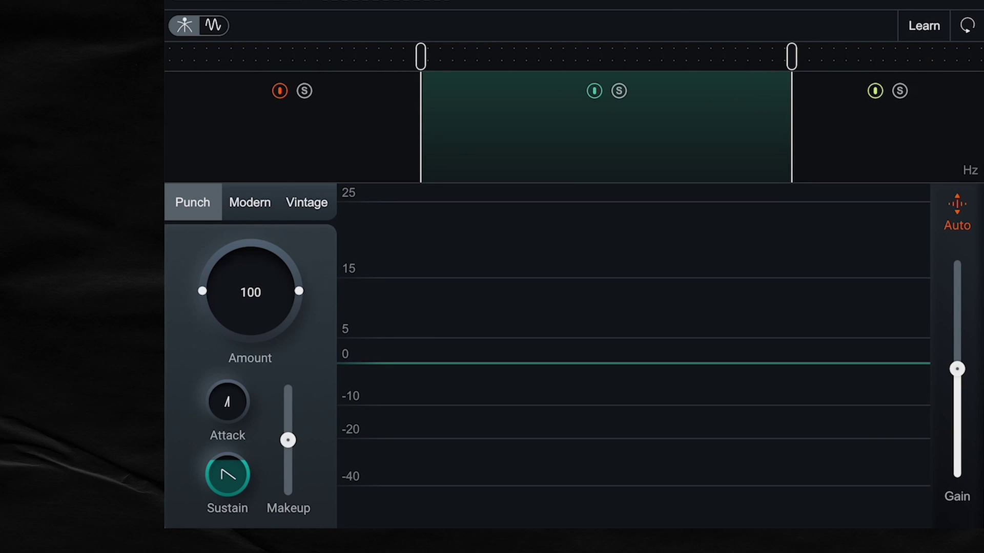
click(923, 26)
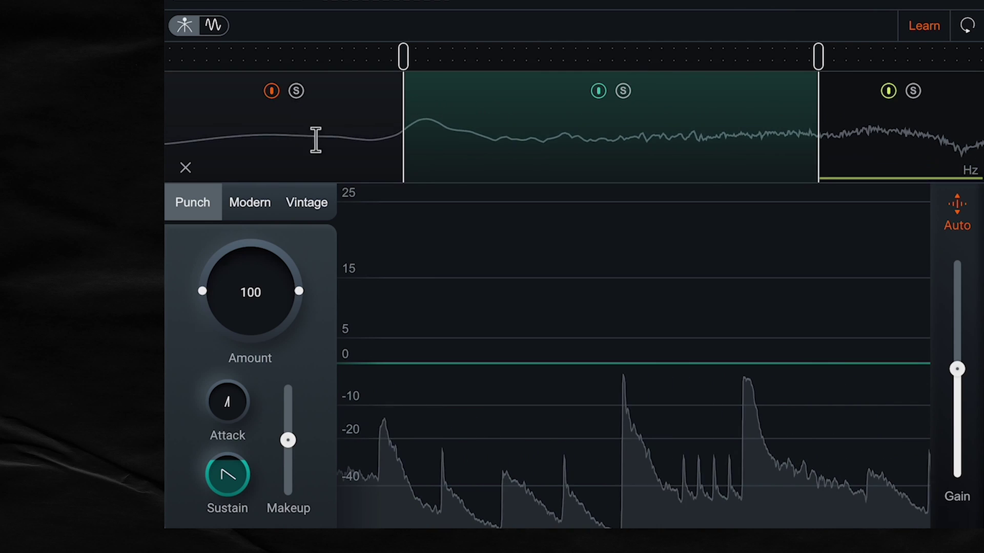
click(369, 131)
click(509, 126)
click(921, 136)
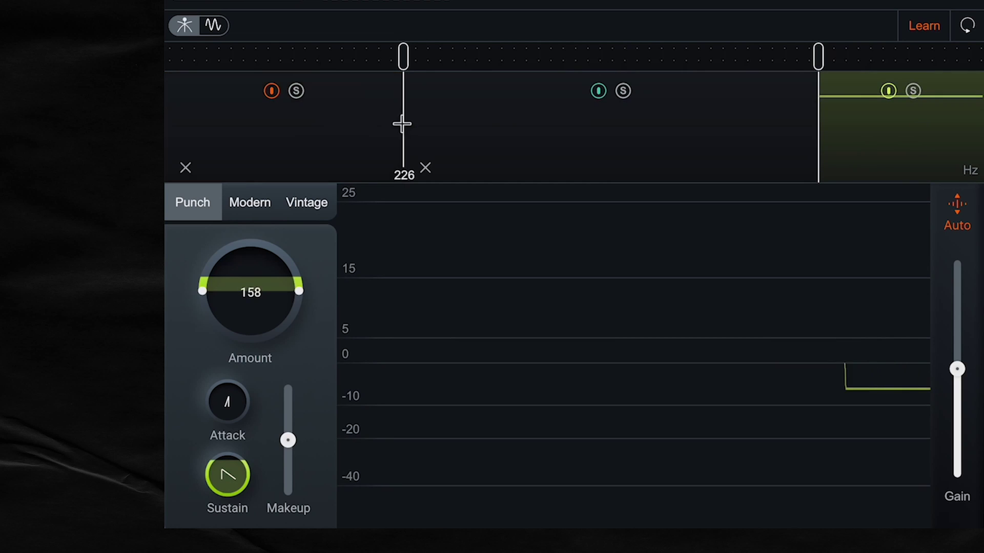
click(368, 102)
- Disable the low band and set the mid and high Punch Amounts to about 55 and 174
click(298, 91)
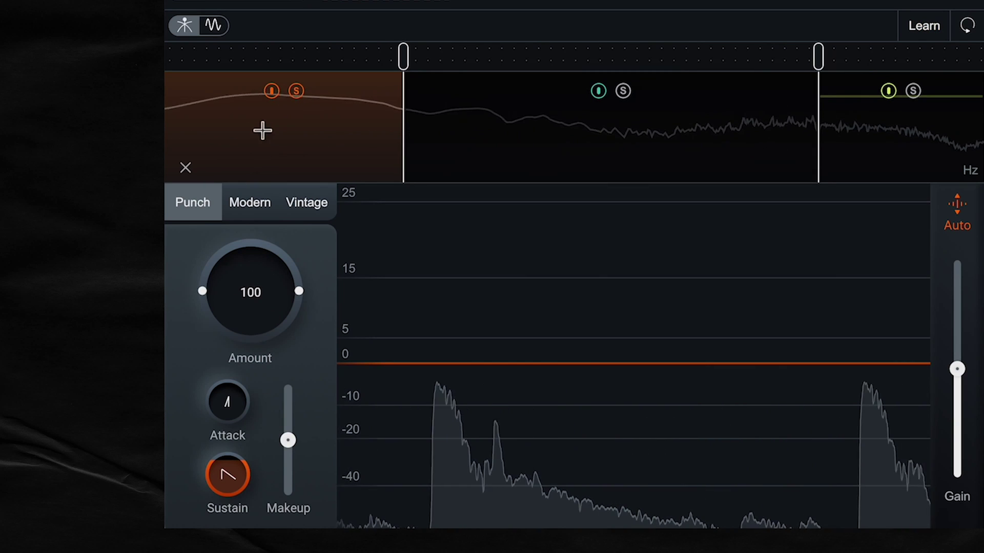
click(271, 91)
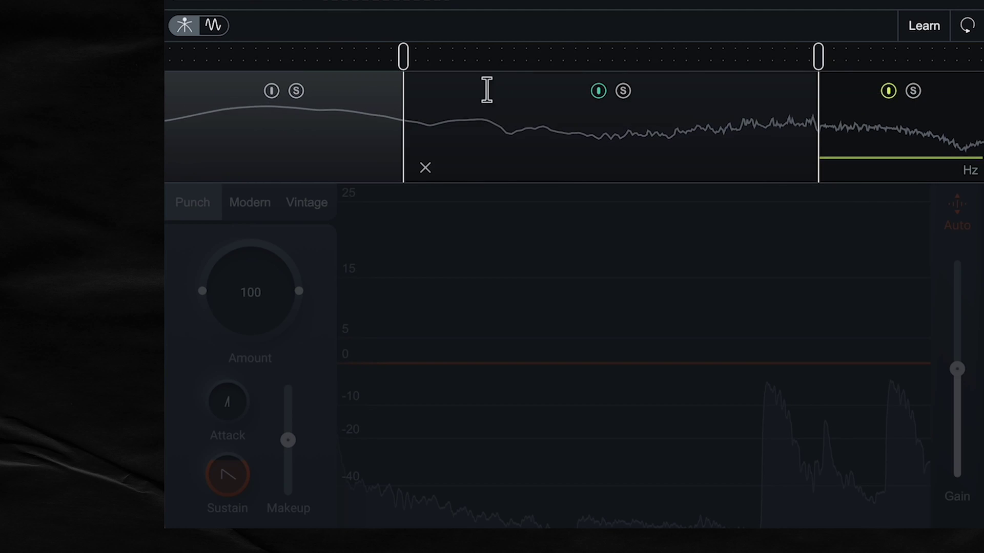
click(624, 93)
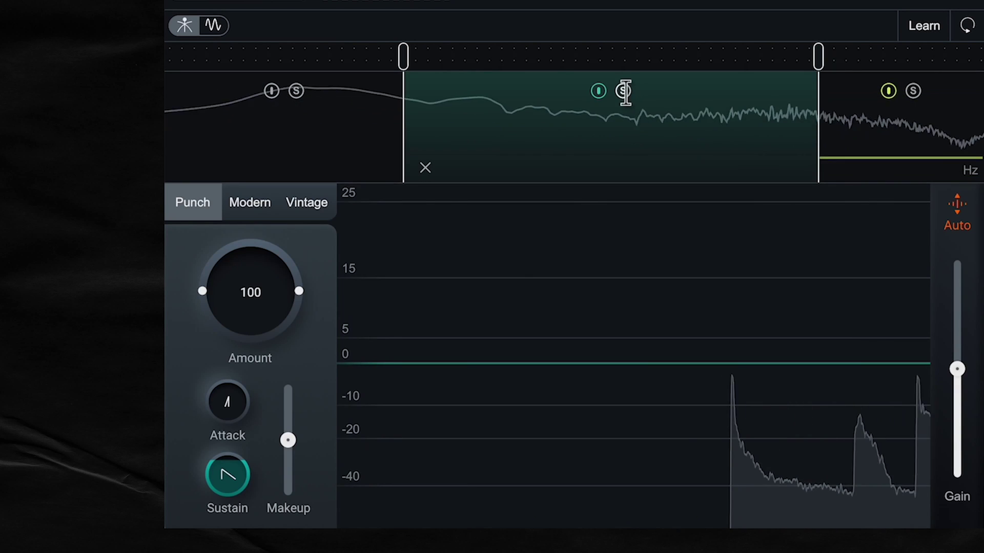
drag(275, 268, 252, 346)
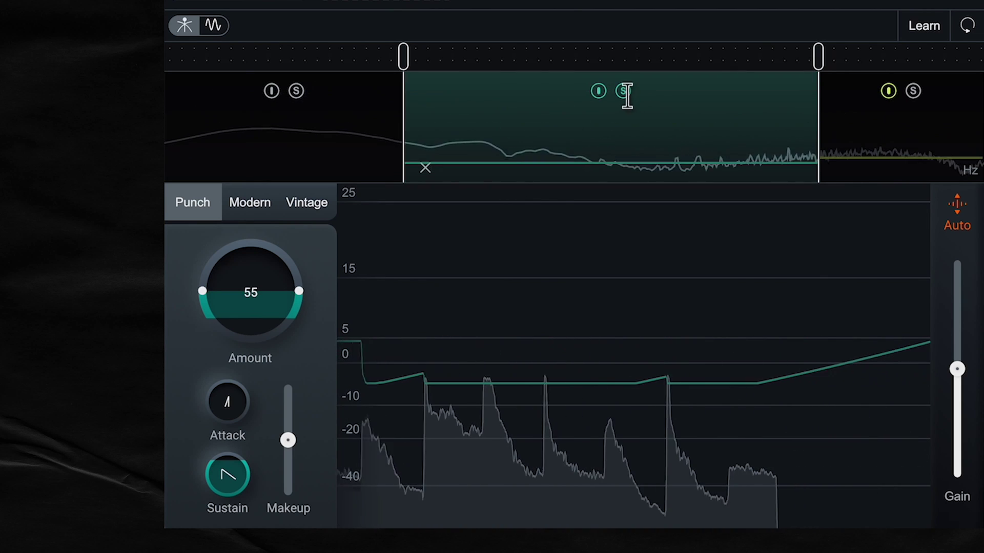
click(920, 101)
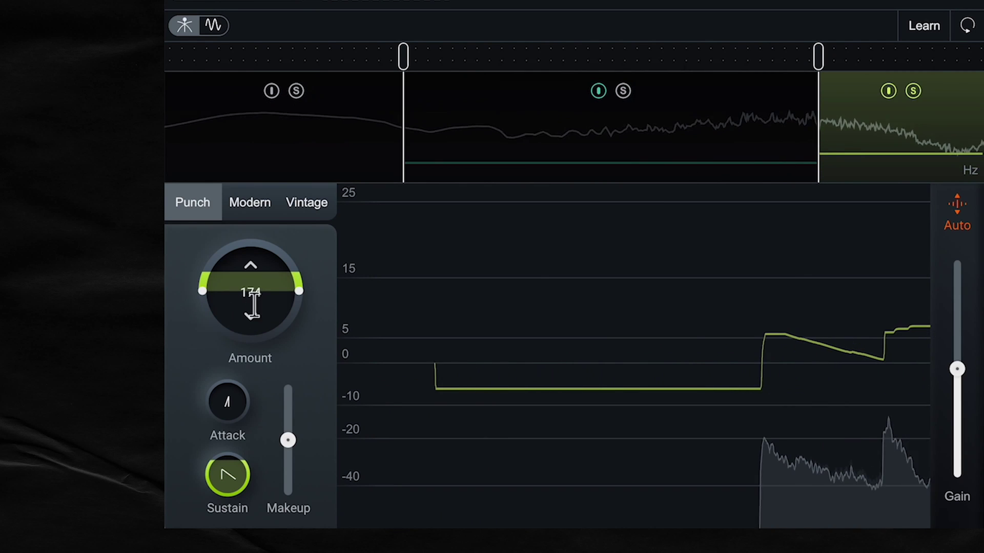
drag(252, 308, 255, 287)
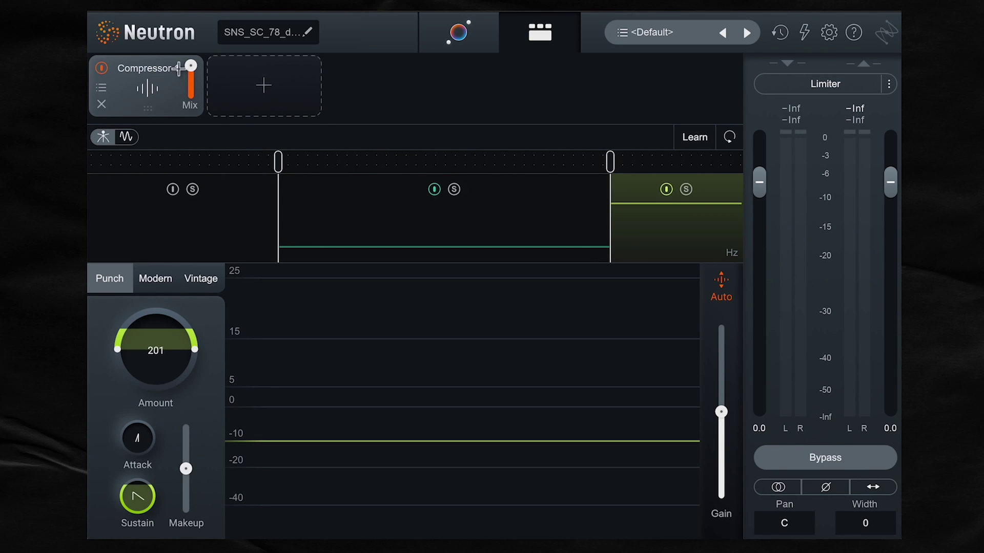
- Raise Compressor 1's Mix slider, then pull it slightly back to set the Punch blend
drag(191, 87, 203, 118)
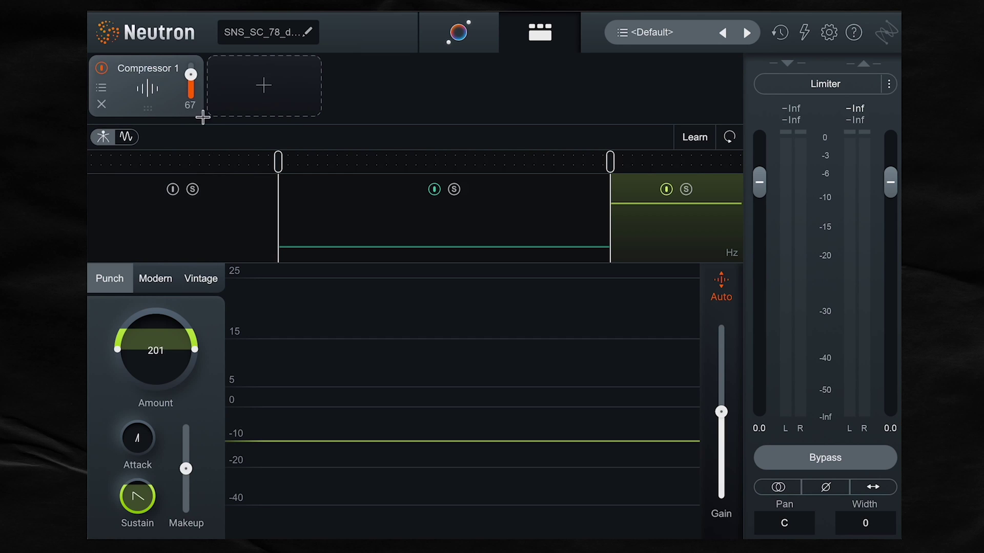
drag(194, 76, 192, 155)
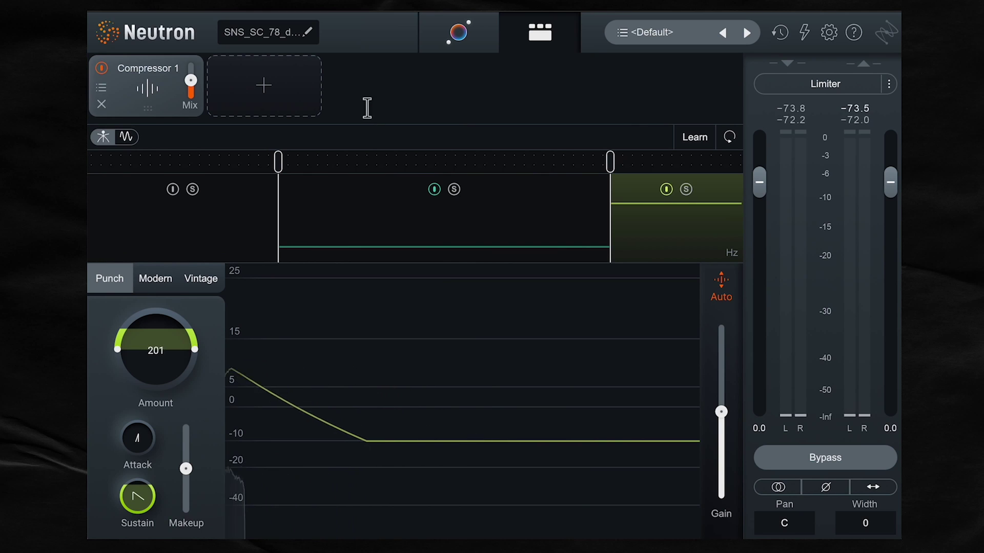
mouse_move(192, 87)
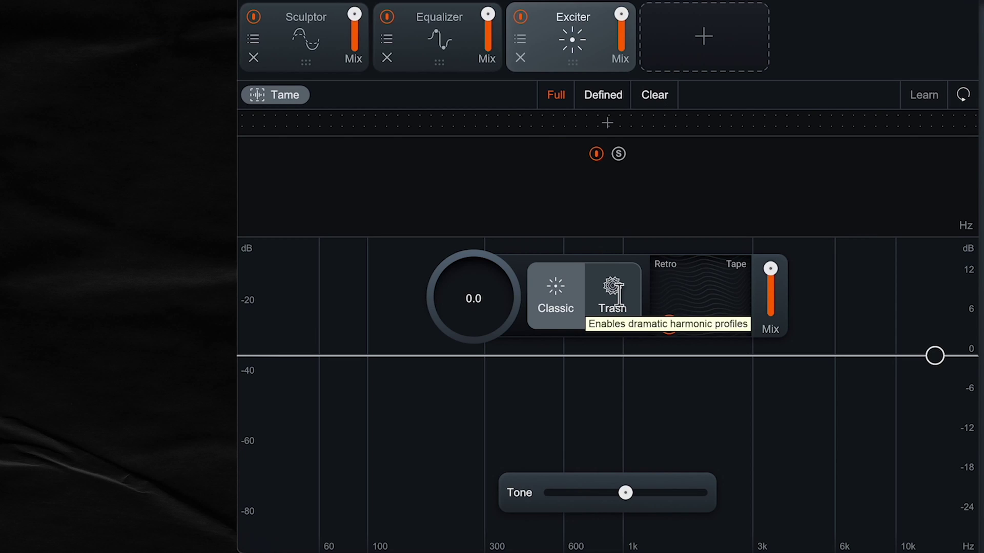
- Select Trash instead of Classic in the Exciter module
click(620, 295)
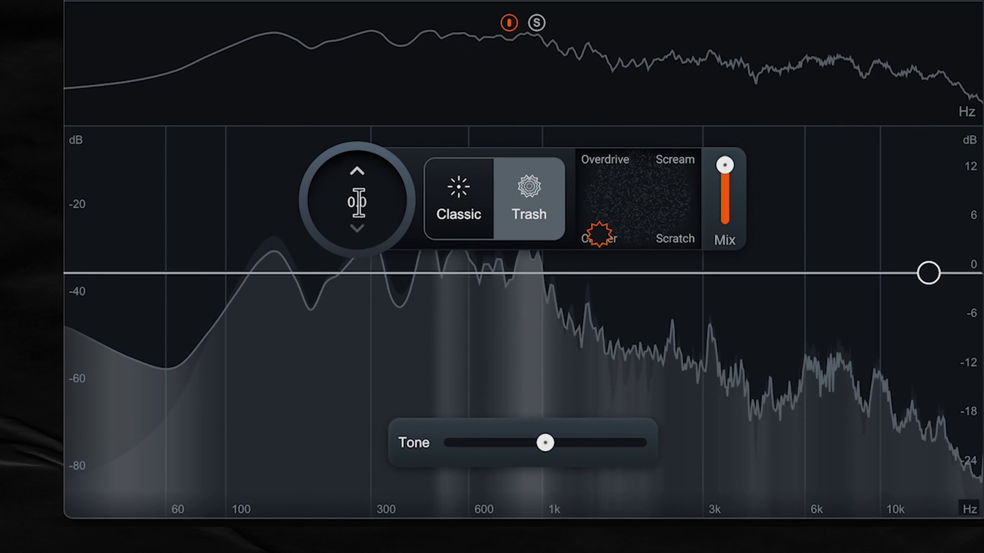
- Raise the Trash drive to about 8 while trying the Scream, Clipper and Overdrive characters
drag(469, 307, 475, 247)
drag(359, 139, 360, 114)
drag(604, 241, 592, 180)
drag(393, 191, 403, 137)
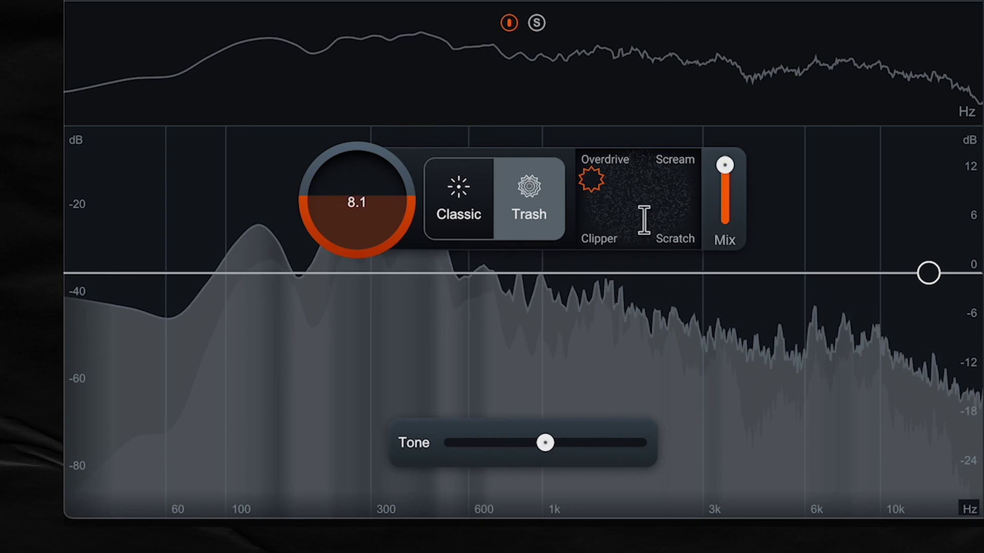
drag(641, 217, 591, 186)
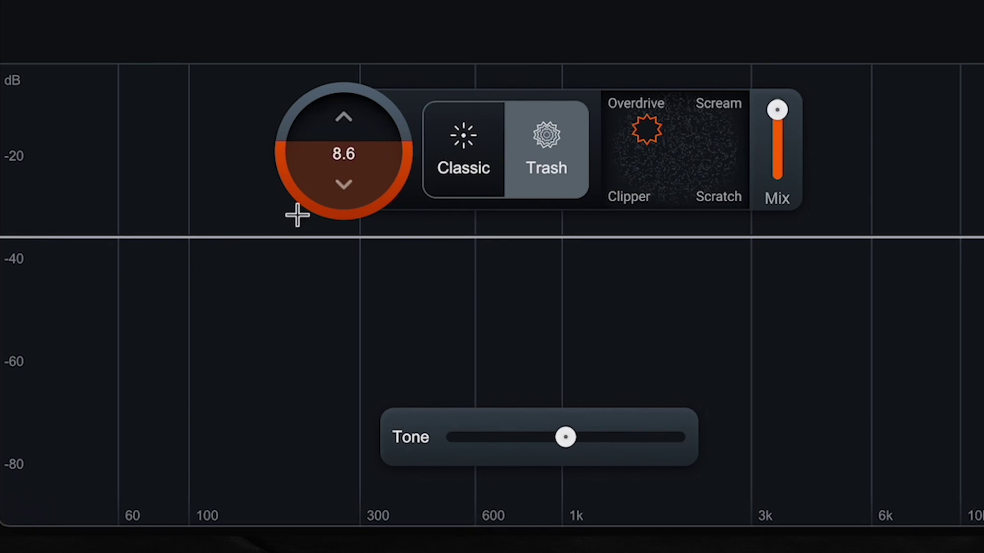
drag(341, 184, 342, 194)
drag(646, 134, 545, 73)
- Push the Trash drive to 11.3 and move the character puck to Scratch
drag(546, 32, 597, 44)
drag(591, 170, 581, 241)
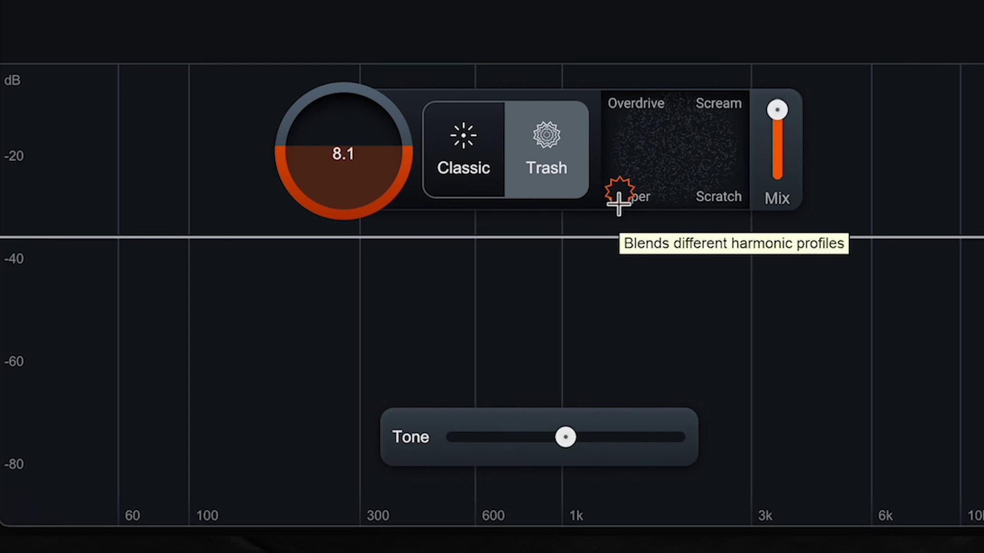
drag(628, 195, 741, 98)
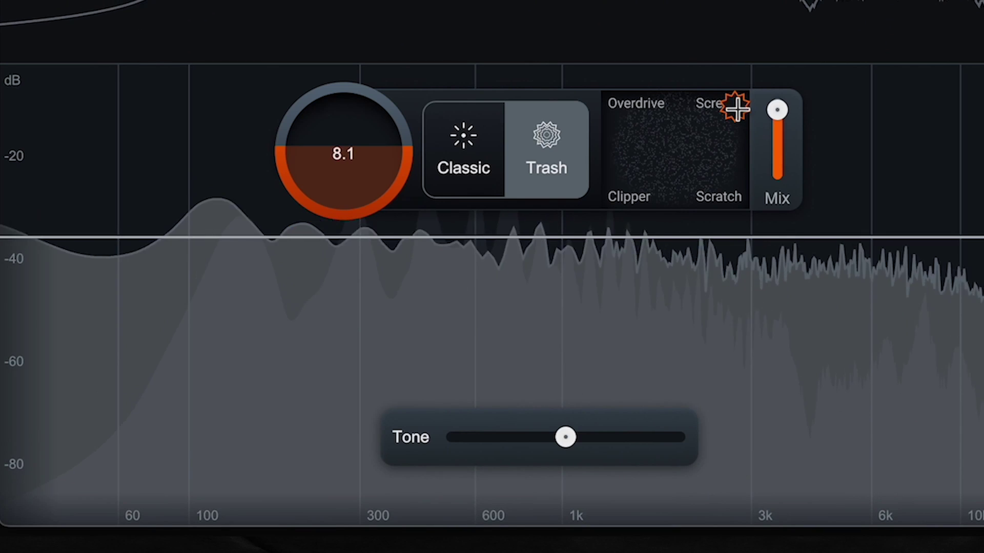
mouse_move(734, 102)
mouse_down()
mouse_move(740, 231)
mouse_move(743, 98)
mouse_up()
drag(343, 200, 343, 112)
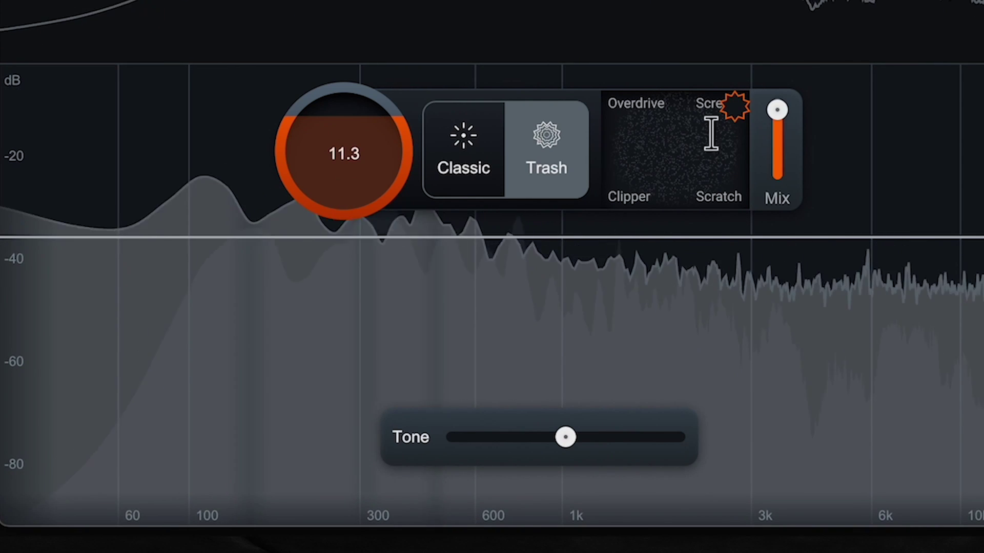
drag(735, 106, 743, 204)
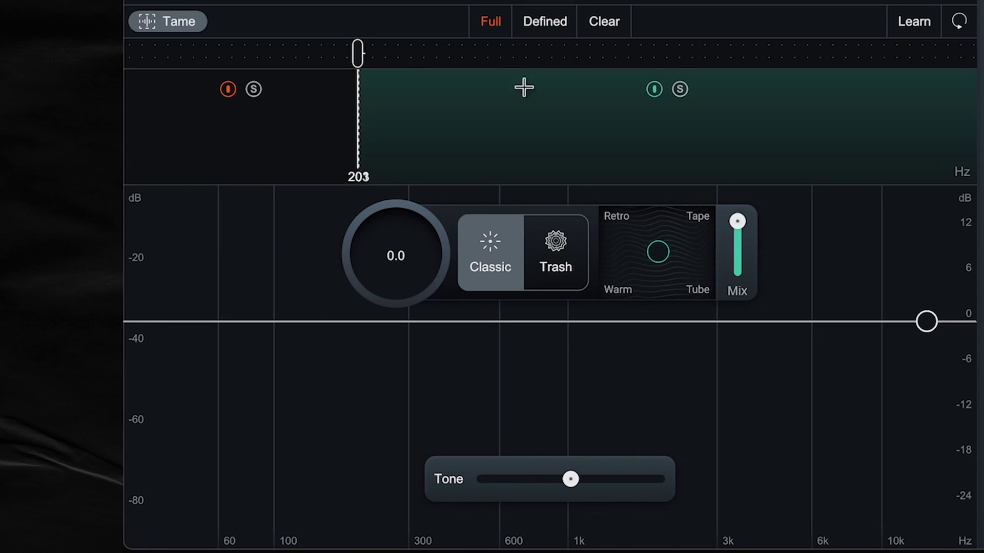
- Add an Exciter band split at about 3.3 kHz and settle the Tone around -17.8
click(731, 57)
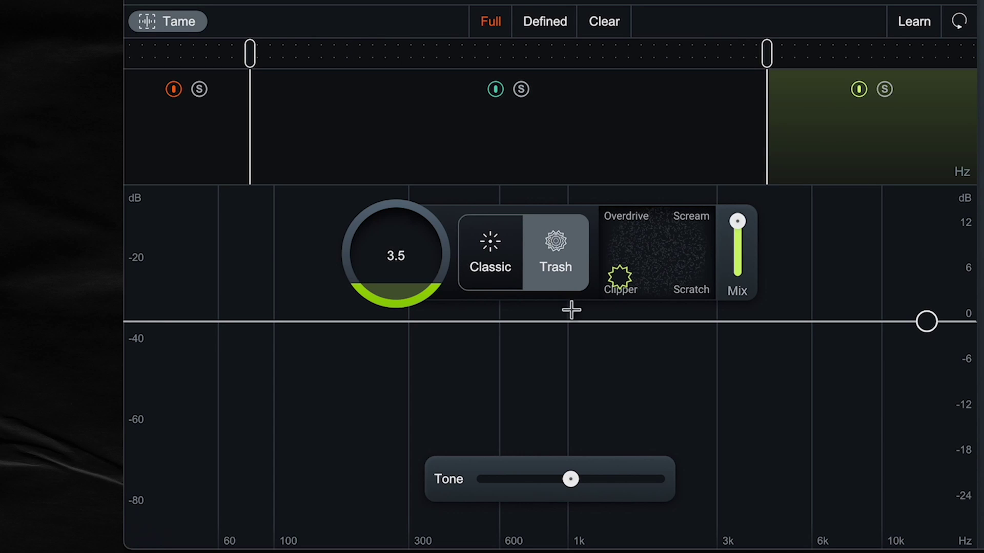
drag(570, 481, 650, 489)
drag(506, 482, 754, 489)
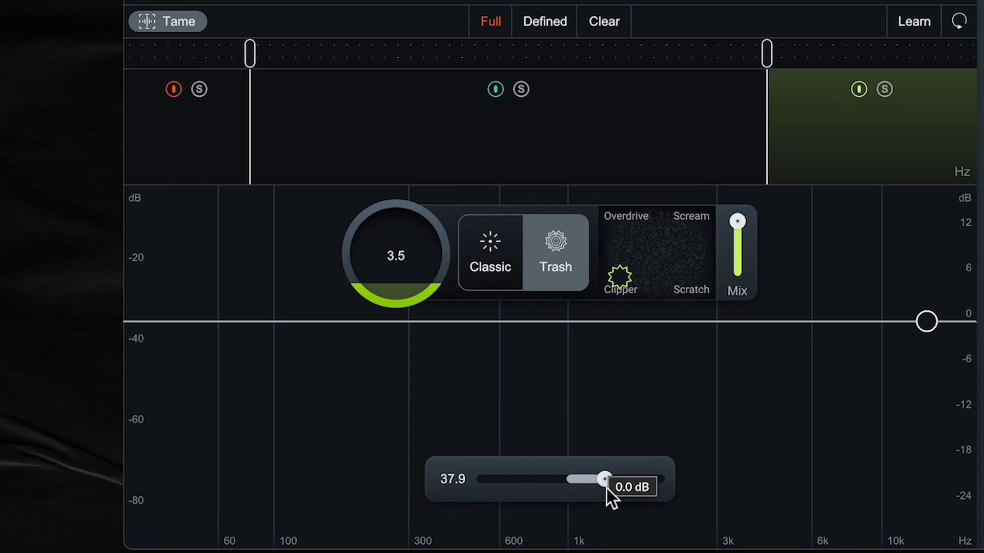
drag(551, 480, 557, 478)
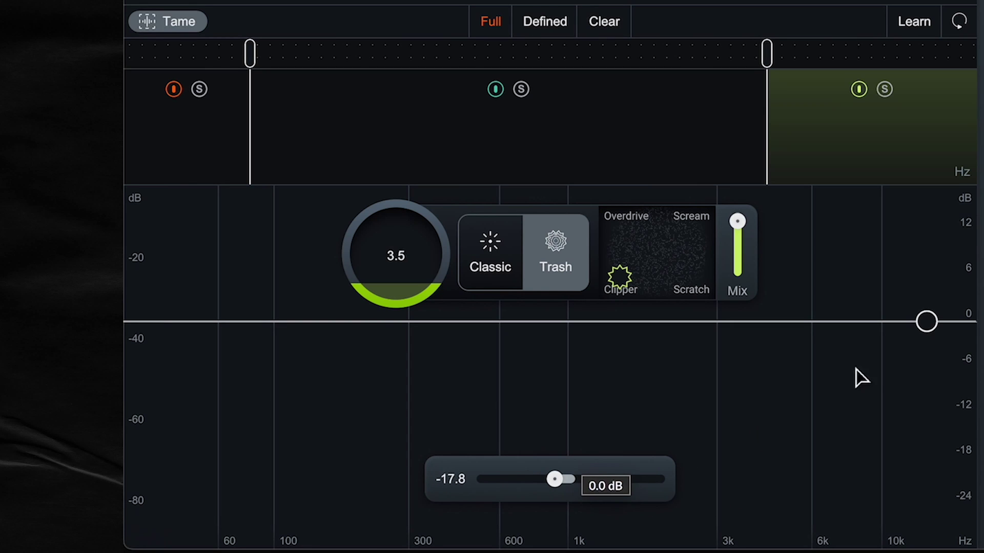
- Add a -12 dB high-cut at 9.6 kHz and brighten the Tone to about +22.5
drag(927, 323, 836, 413)
drag(843, 480, 902, 507)
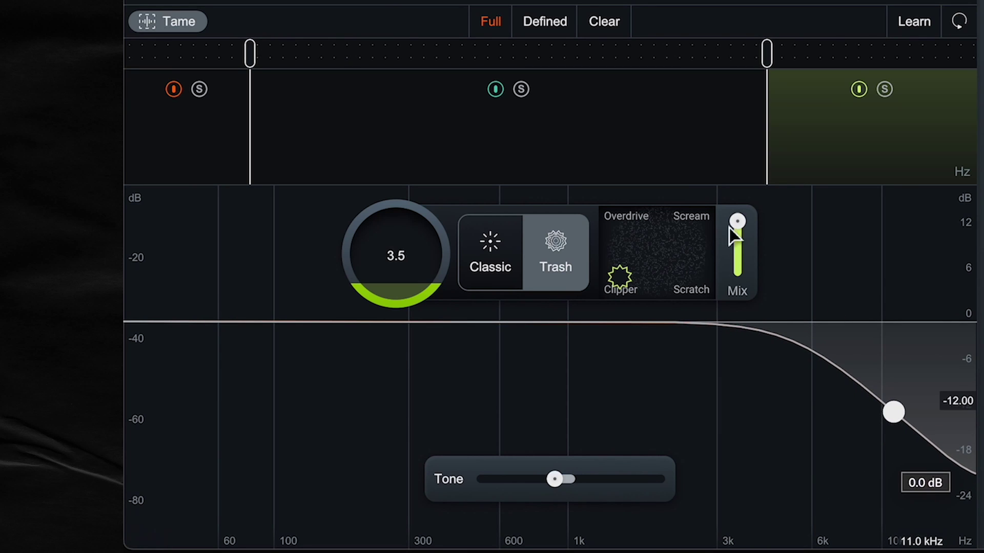
mouse_move(899, 420)
mouse_down()
mouse_move(911, 423)
mouse_move(881, 425)
mouse_up()
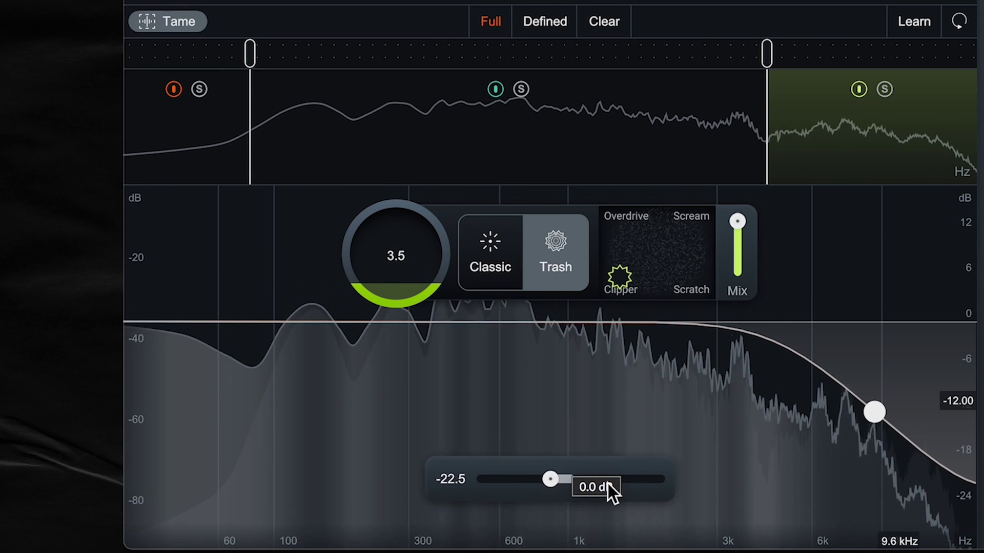
drag(608, 484, 585, 480)
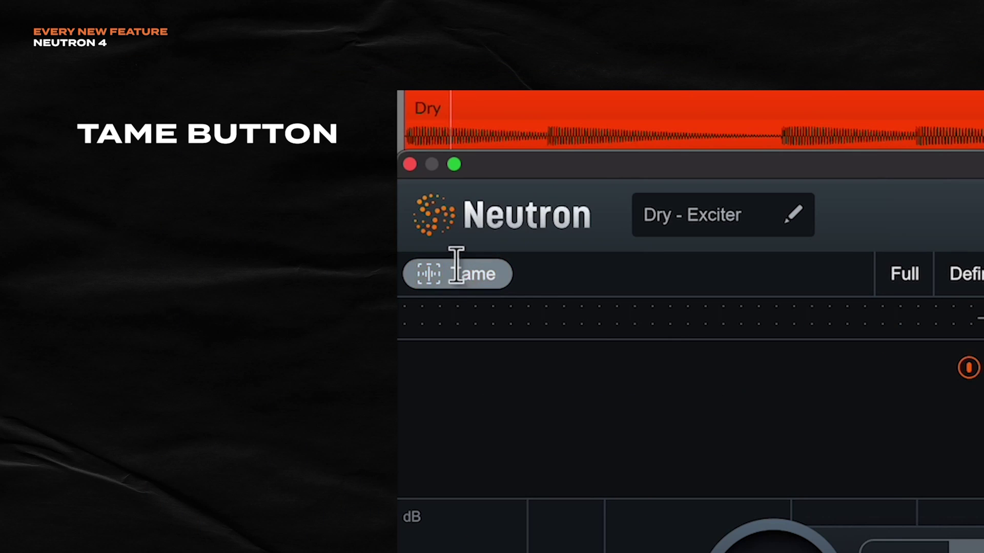
click(463, 276)
click(468, 277)
click(475, 276)
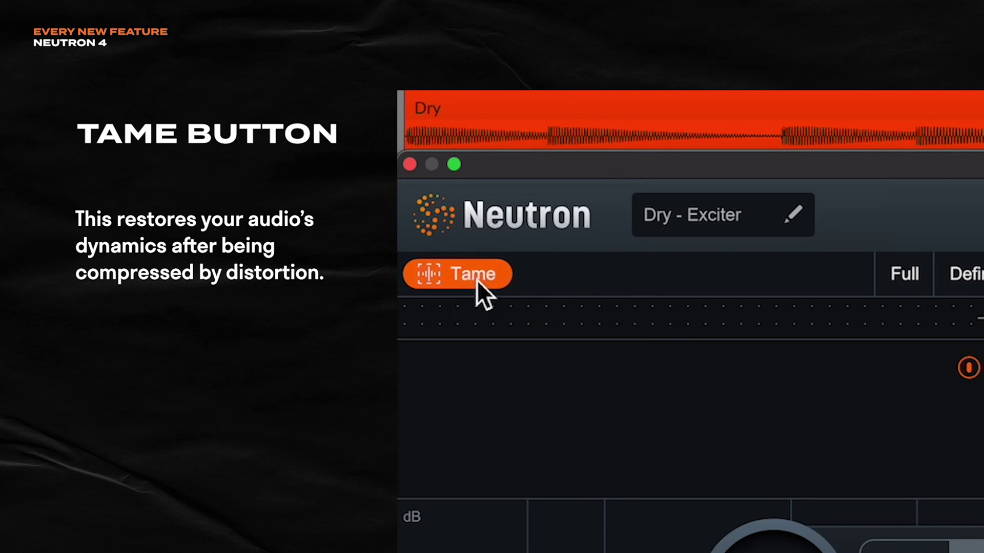
click(470, 277)
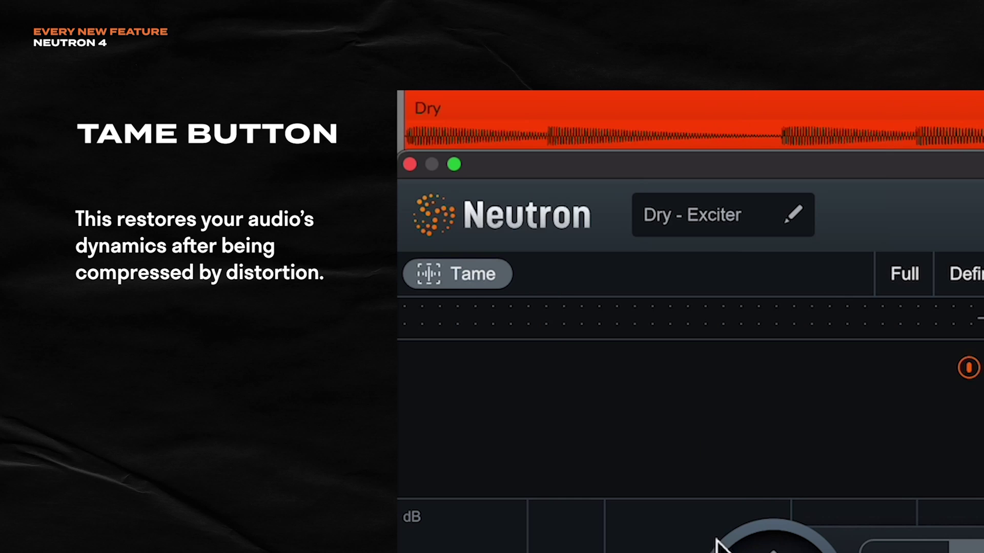
click(454, 275)
click(455, 275)
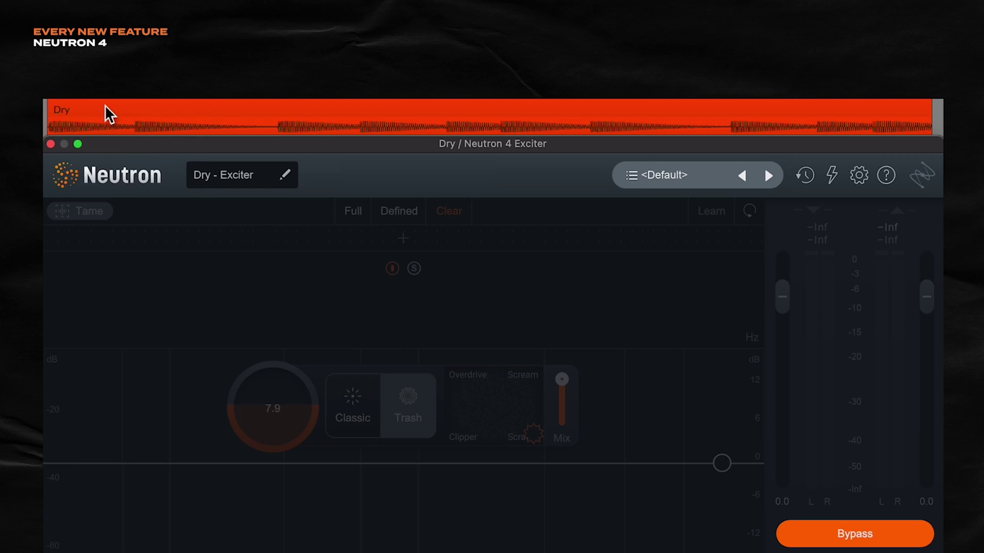
- Take the Exciter out of bypass and lower the Trash drive to 7.4
key(space)
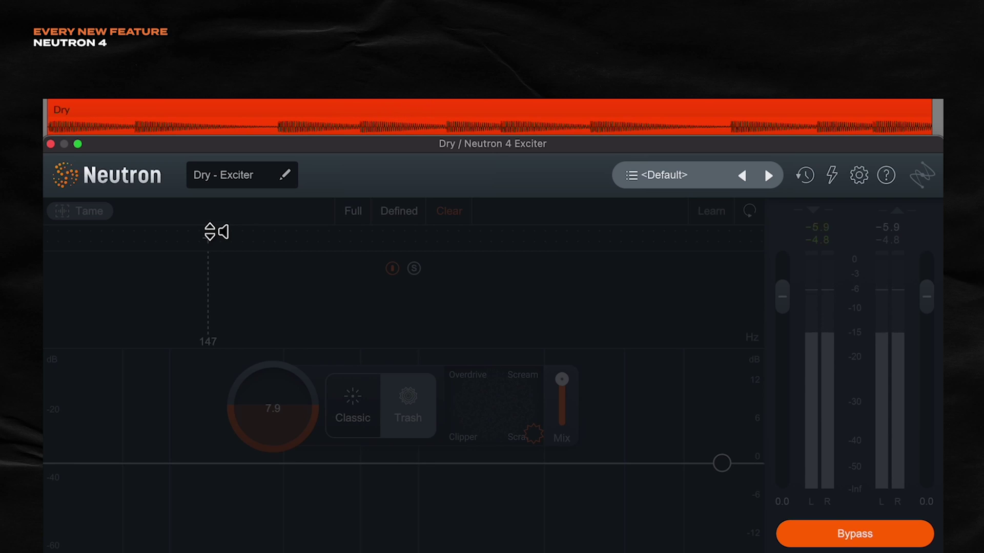
key(space)
click(784, 536)
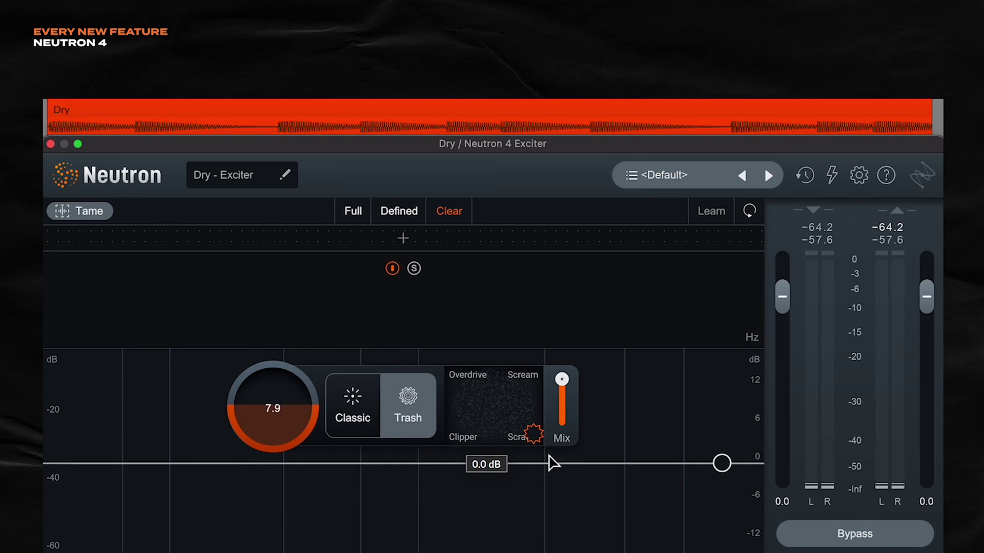
drag(263, 417, 262, 425)
click(148, 211)
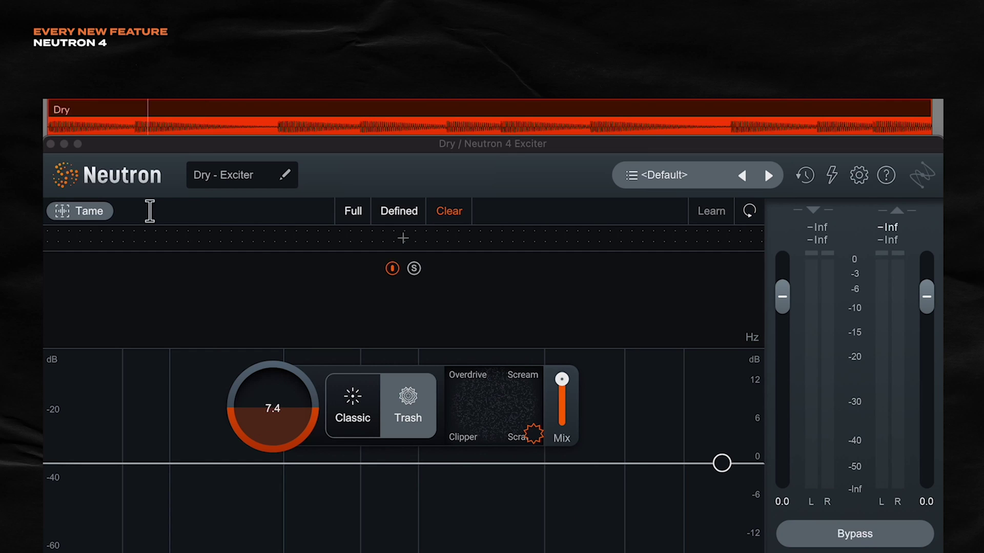
- Audition the distorted vocal from a new start point on the Dry track
click(218, 124)
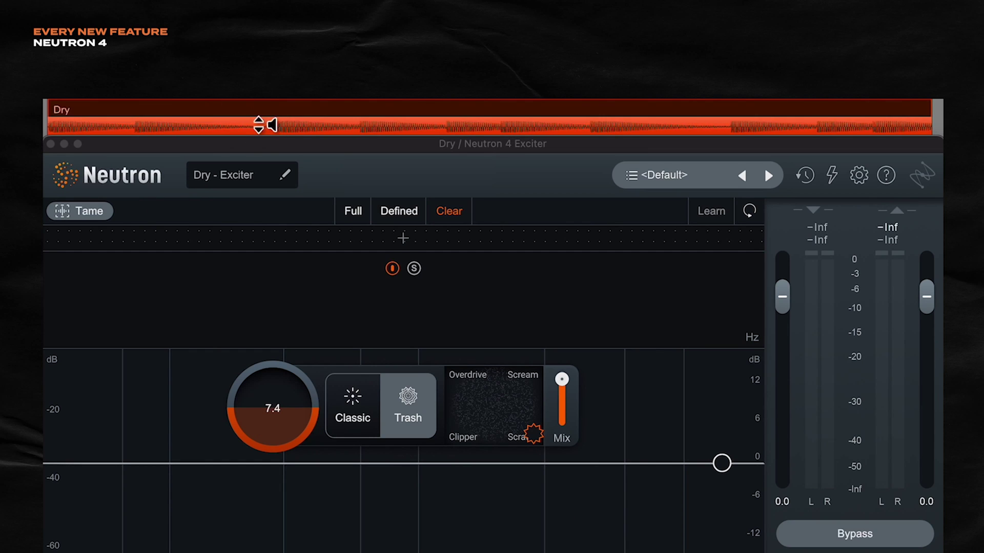
click(241, 129)
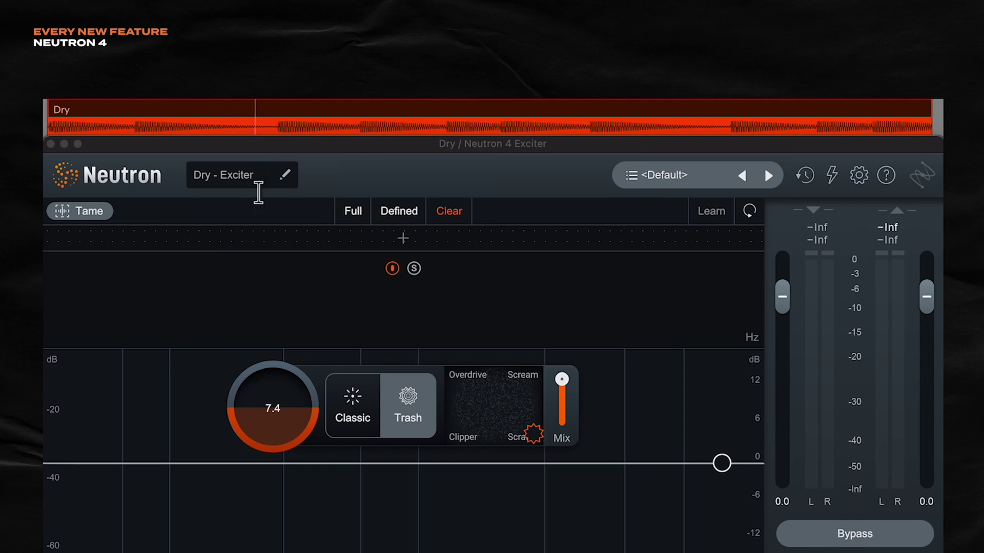
key(space)
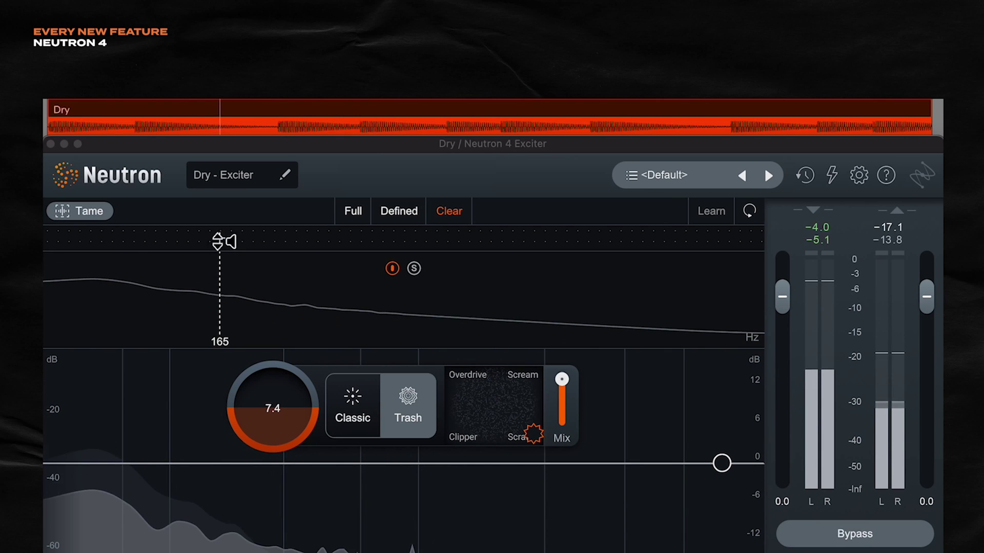
key(space)
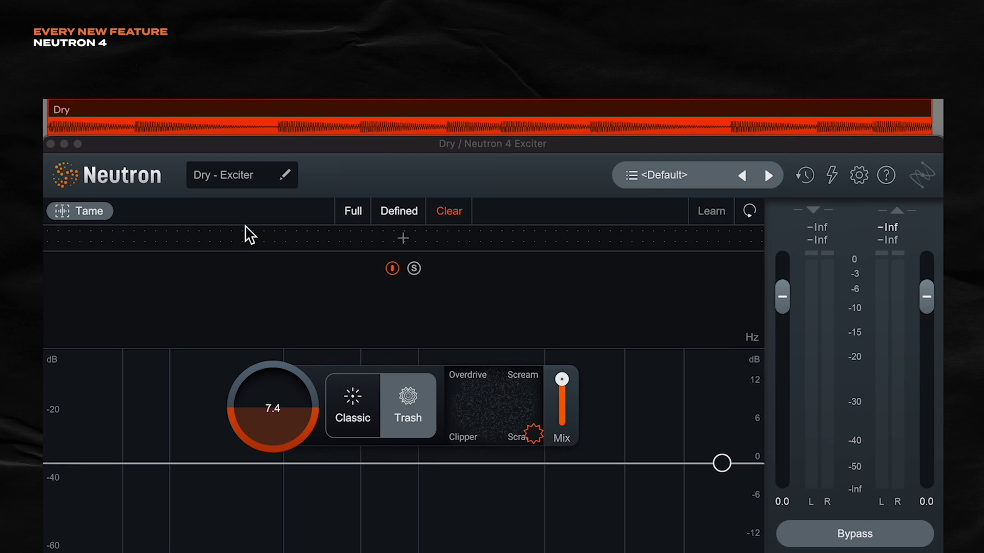
- Turn Tame on, audition the vocal, then switch Tame off to compare
click(88, 215)
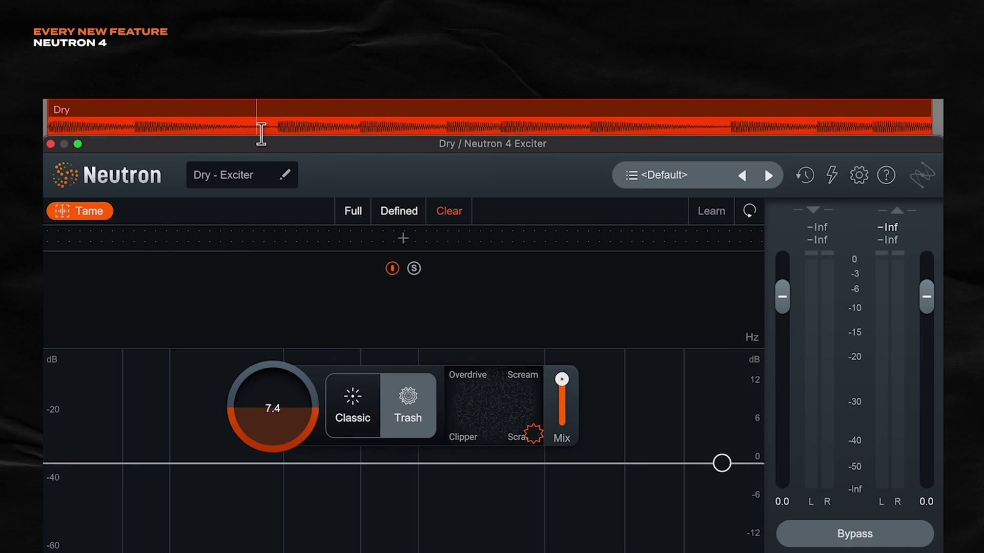
key(space)
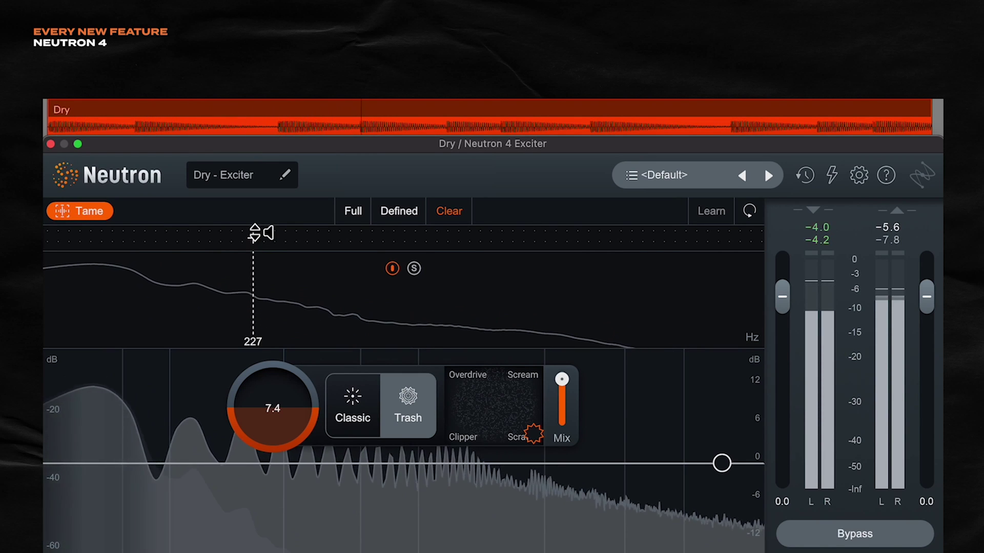
key(space)
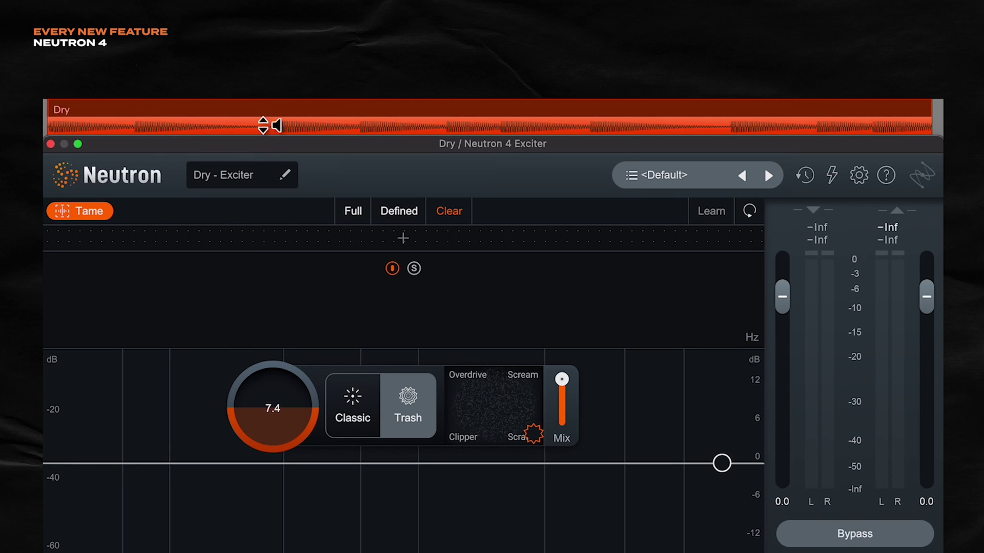
click(91, 212)
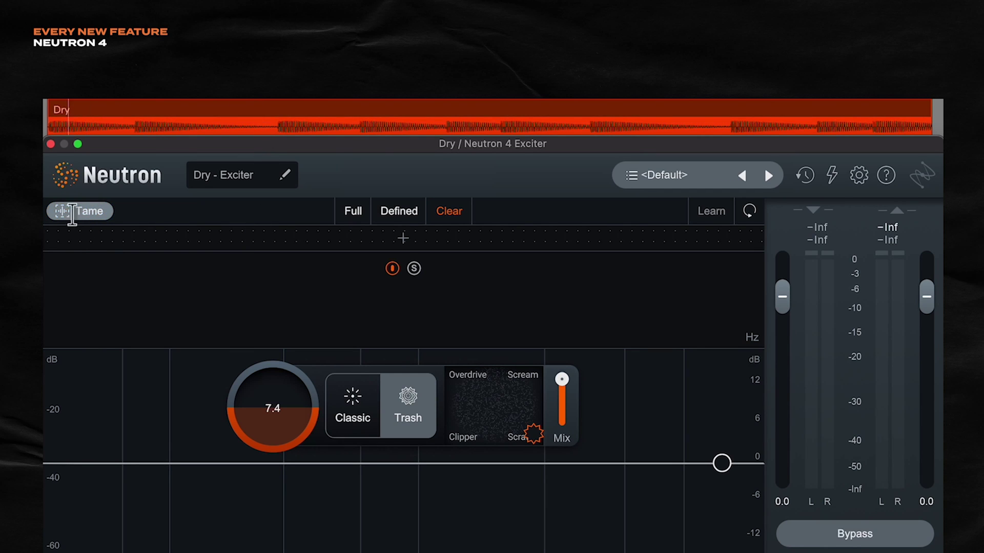